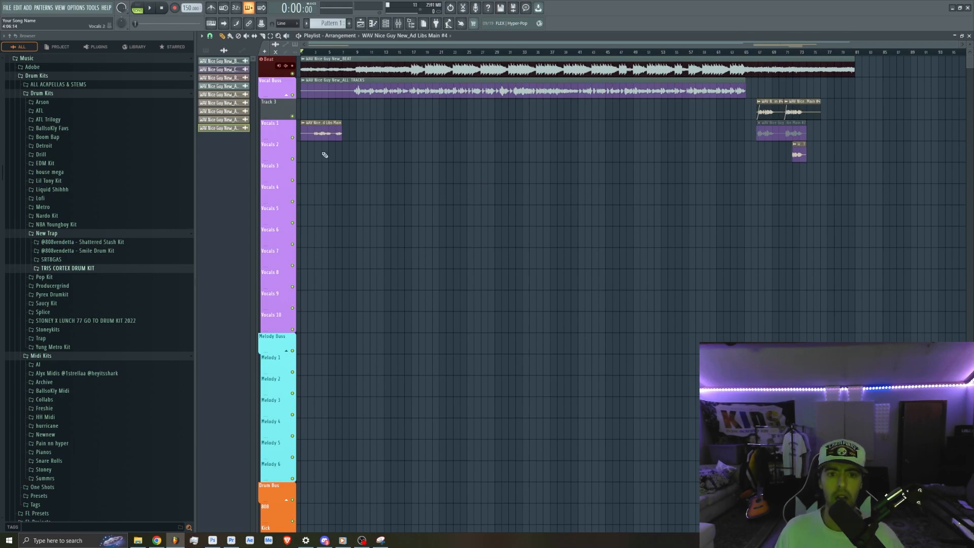
Look over the beat, combined vocal and ad-lib clips in the arrangement and the mixer's vocal tracks.
{"action": "scroll", "coordinate": [480, 136], "scroll_direction": "up", "scroll_amount": 3}
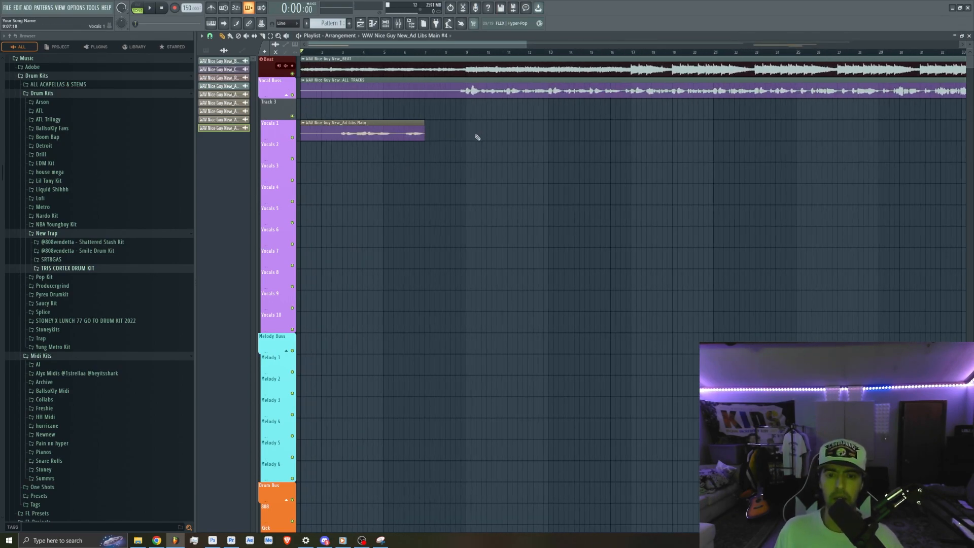
{"action": "left_click", "coordinate": [399, 23]}
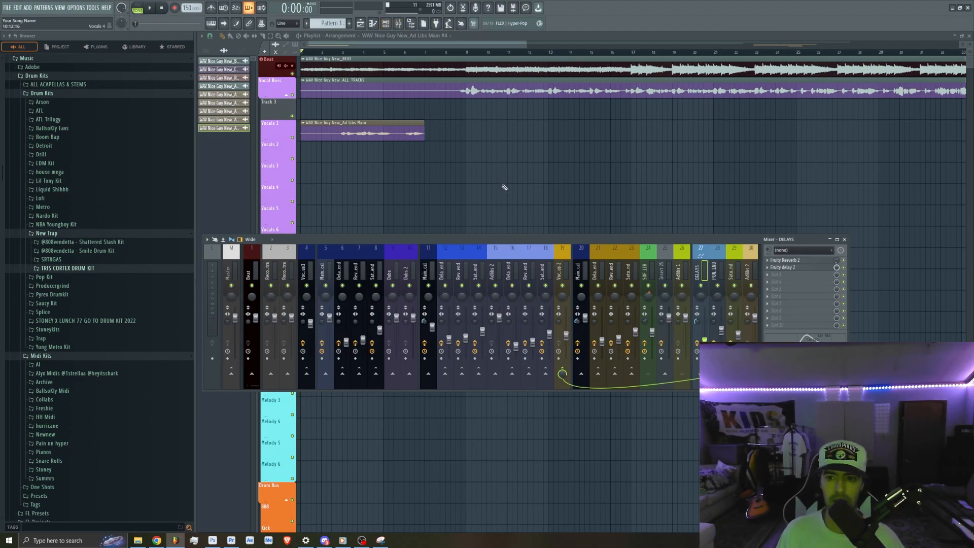
{"action": "key", "text": "F9"}
{"action": "scroll", "coordinate": [440, 180], "scroll_direction": "down", "scroll_amount": 3}
{"action": "left_click_drag", "start_coordinate": [518, 162], "coordinate": [435, 96]}
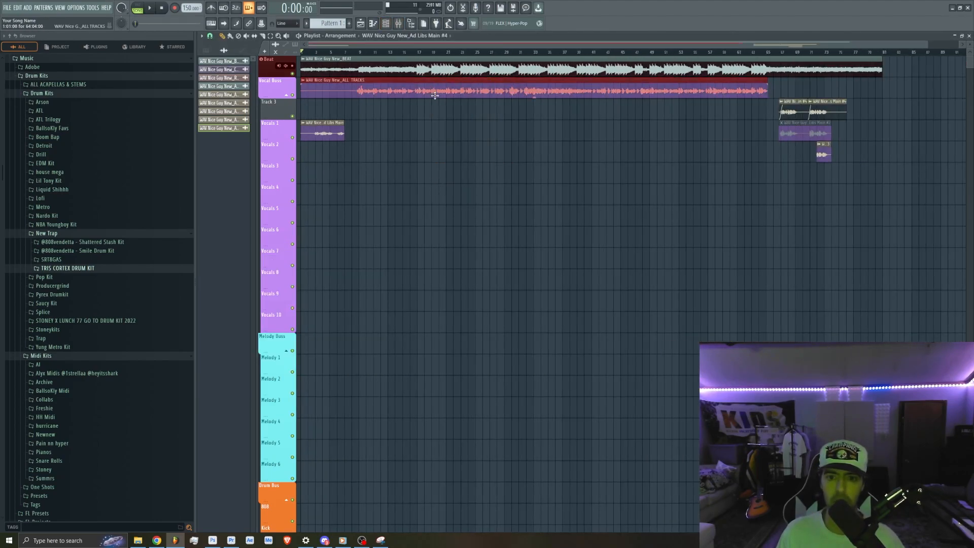
{"action": "left_click", "coordinate": [507, 150]}
{"action": "left_click_drag", "start_coordinate": [341, 108], "coordinate": [351, 167]}
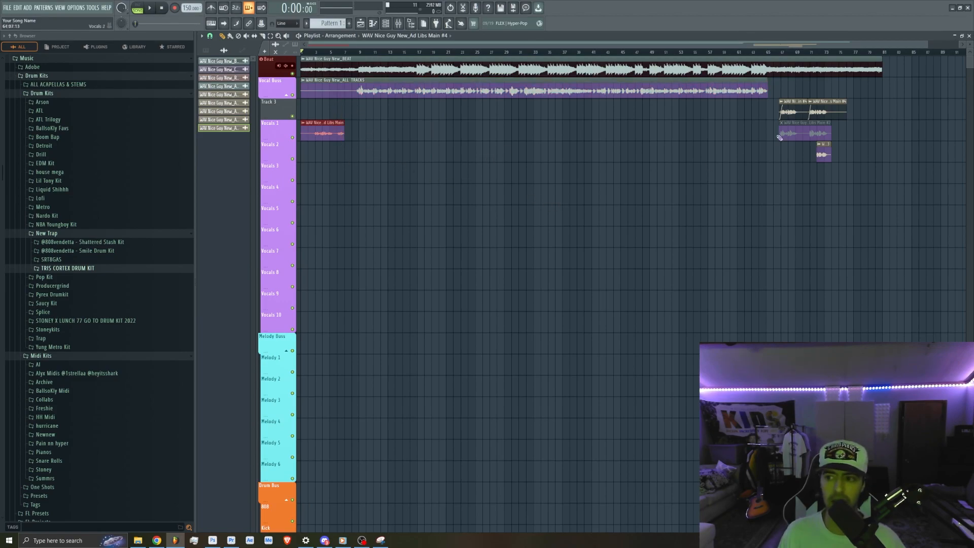
{"action": "left_click_drag", "start_coordinate": [874, 98], "coordinate": [807, 145]}
{"action": "left_click", "coordinate": [733, 203]}
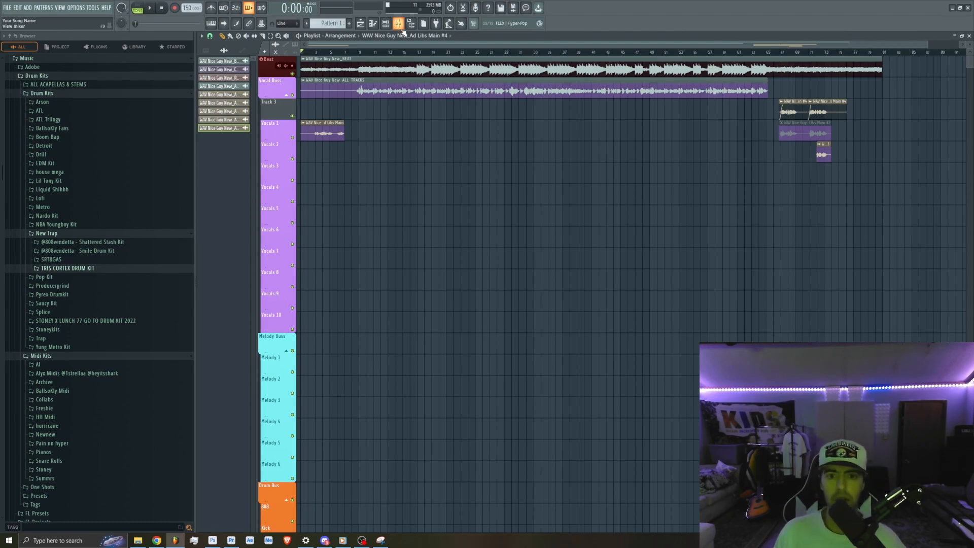
Review the vocal and beat clips along the timeline and place the playhead at bar 15 (0:22:40).
{"action": "scroll", "coordinate": [335, 121], "scroll_direction": "up", "scroll_amount": 3}
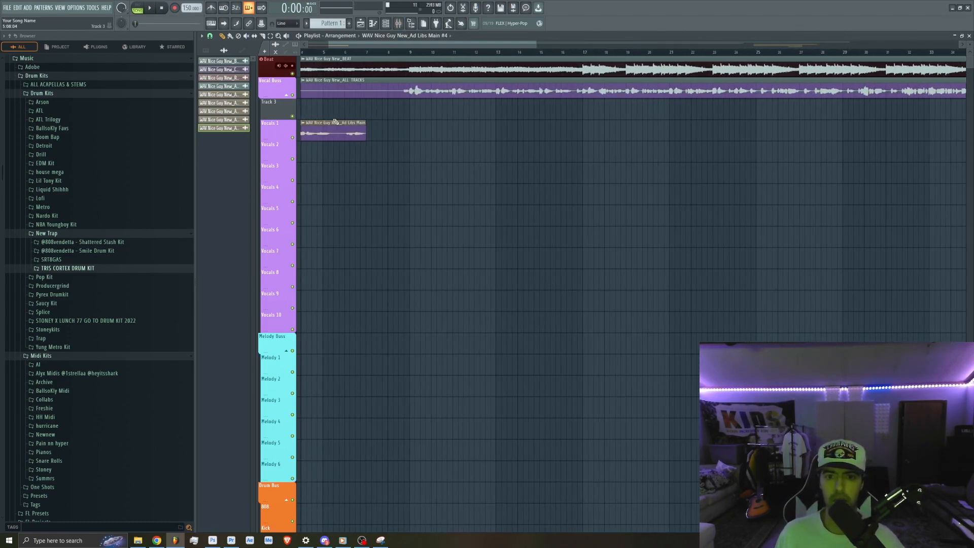
{"action": "left_click", "coordinate": [388, 53]}
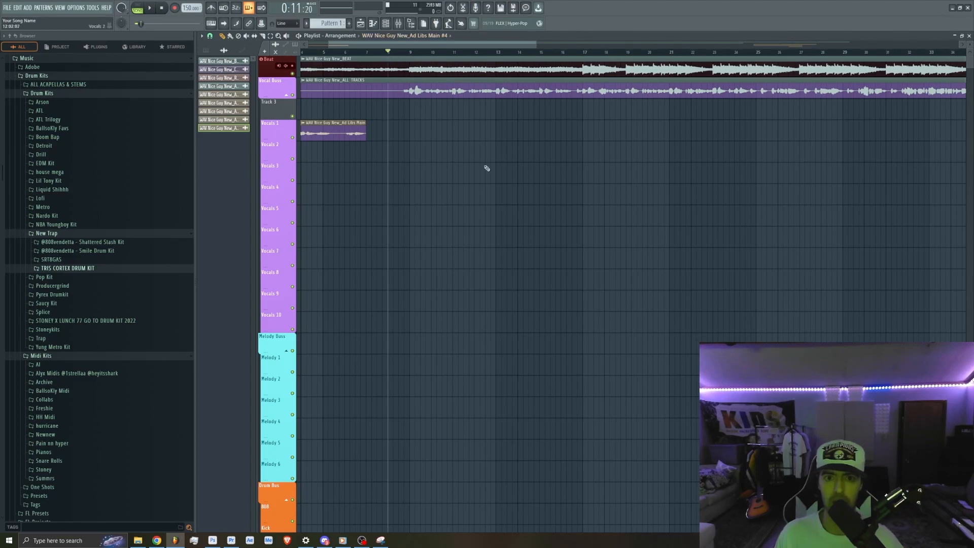
{"action": "left_click_drag", "start_coordinate": [409, 118], "coordinate": [574, 96]}
{"action": "left_click_drag", "start_coordinate": [404, 118], "coordinate": [560, 87]}
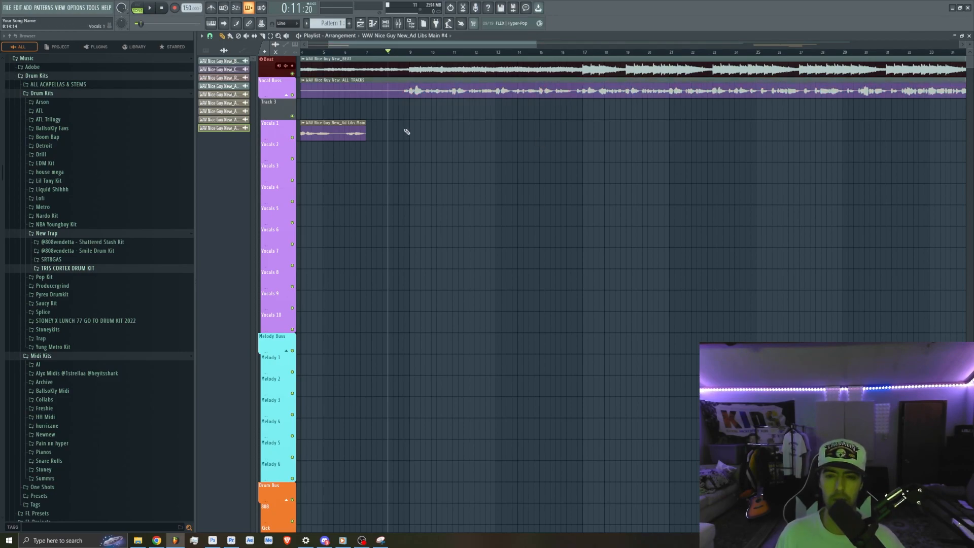
{"action": "scroll", "coordinate": [414, 131], "scroll_direction": "down", "scroll_amount": 3}
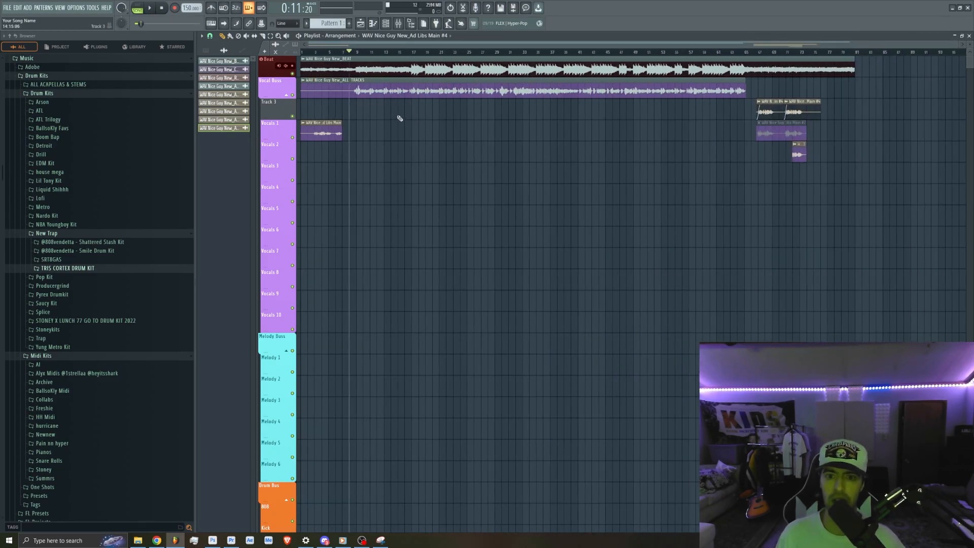
{"action": "scroll", "coordinate": [399, 118], "scroll_direction": "up", "scroll_amount": 3}
{"action": "scroll", "coordinate": [437, 102], "scroll_direction": "up", "scroll_amount": 3}
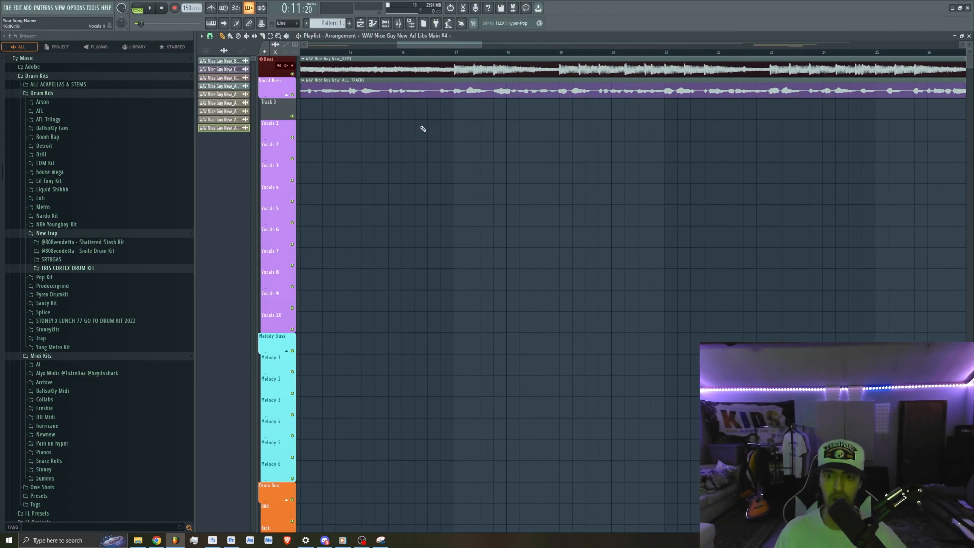
{"action": "scroll", "coordinate": [362, 131], "scroll_direction": "down", "scroll_amount": 5}
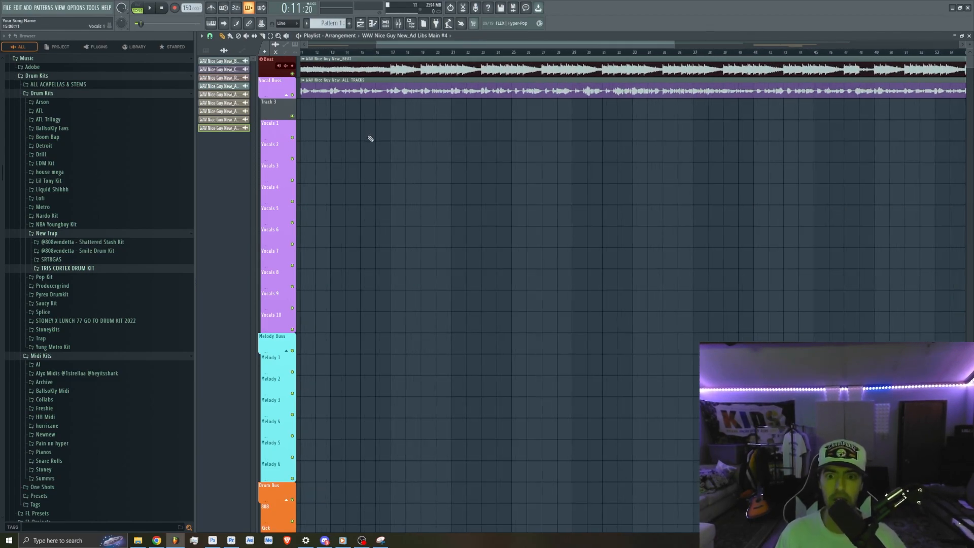
{"action": "scroll", "coordinate": [327, 109], "scroll_direction": "up", "scroll_amount": 2}
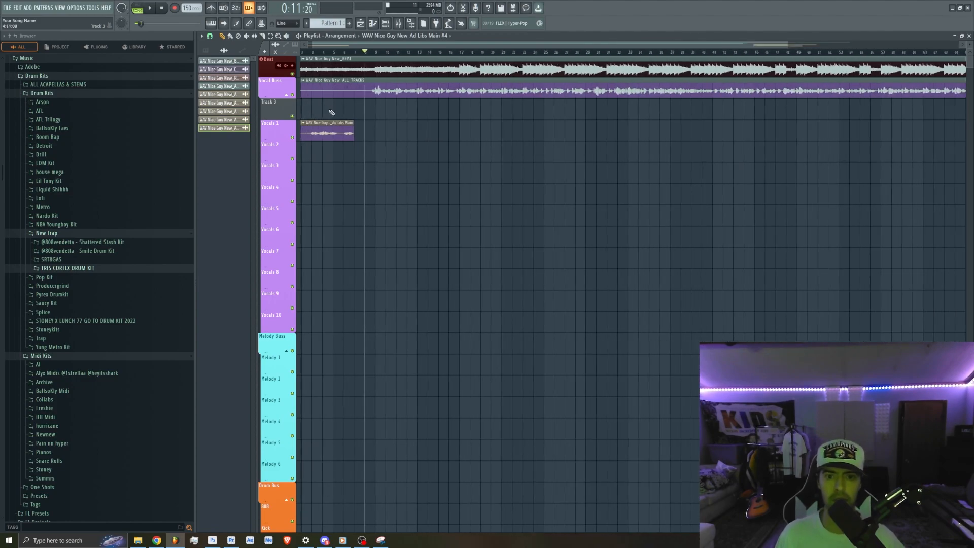
{"action": "left_click", "coordinate": [429, 53]}
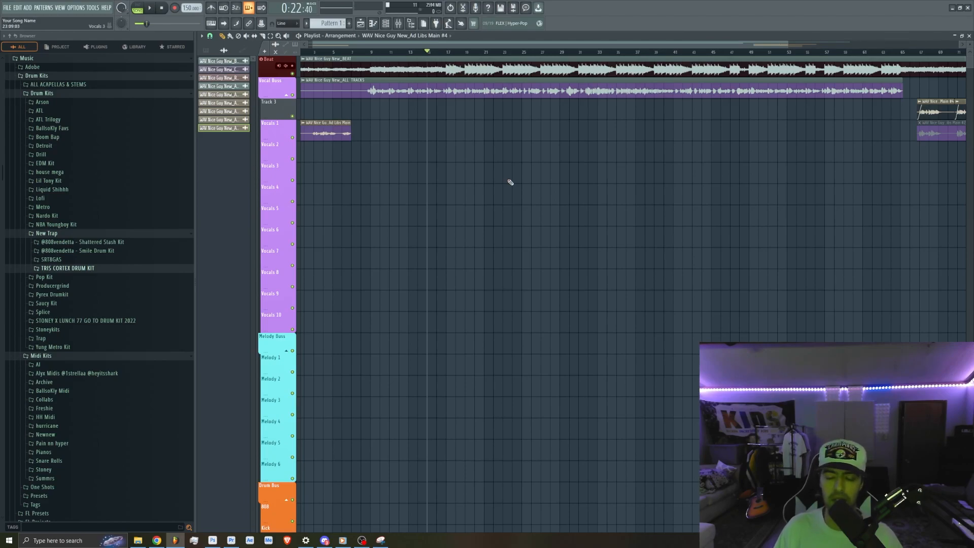
Load StudioRack Stereo from the Waves plugins into the first effect slot of the Master mixer track.
{"action": "left_click", "coordinate": [397, 28]}
{"action": "left_click", "coordinate": [231, 261]}
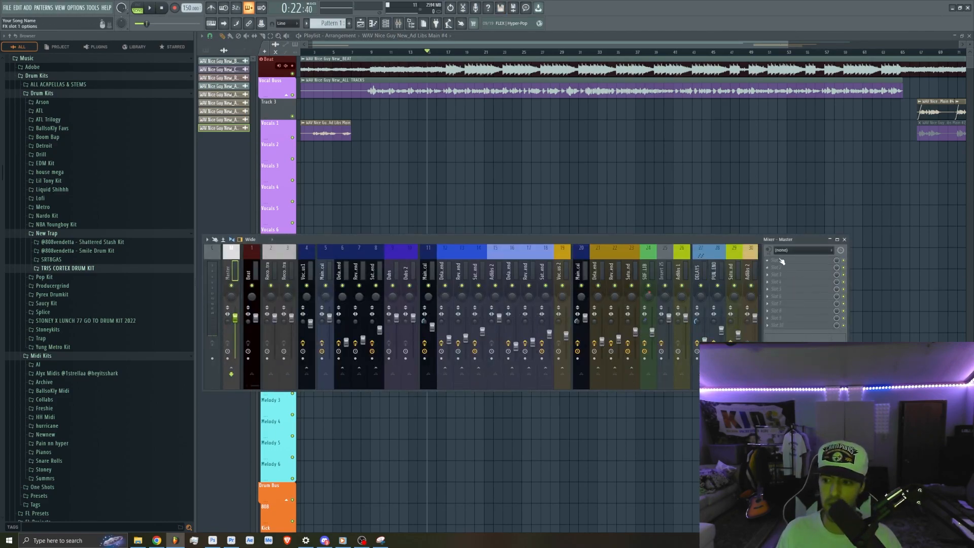
{"action": "left_click", "coordinate": [782, 260]}
{"action": "mouse_move", "coordinate": [882, 308]}
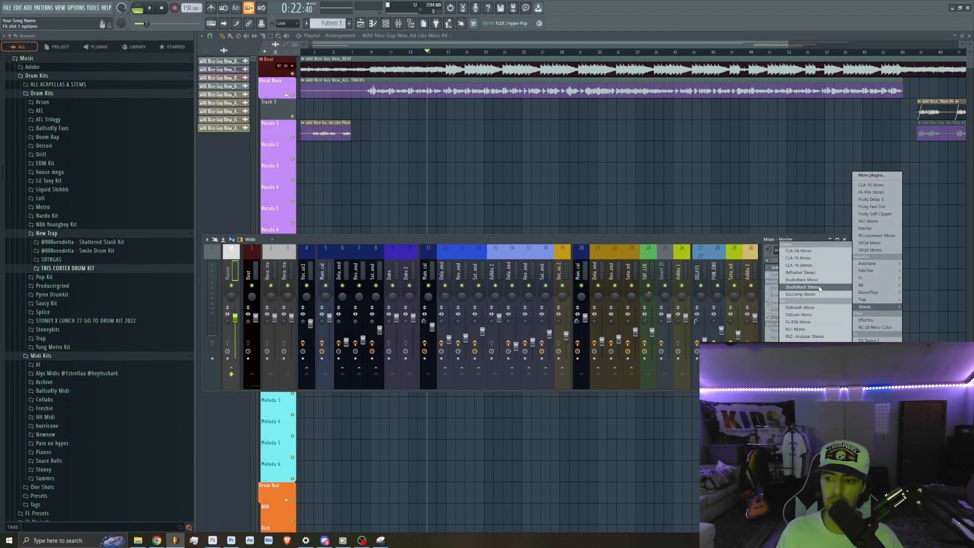
{"action": "left_click", "coordinate": [820, 288]}
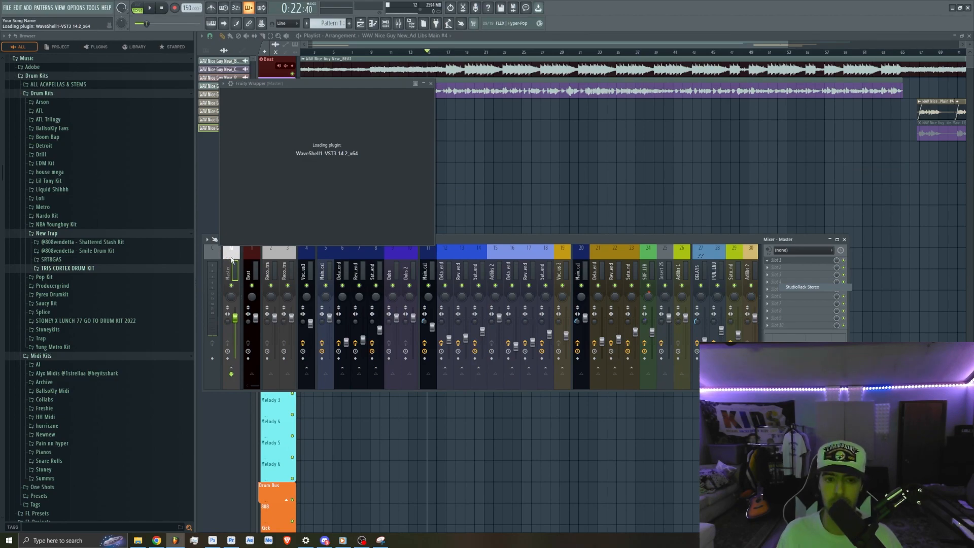
{"action": "left_click_drag", "start_coordinate": [298, 87], "coordinate": [354, 107]}
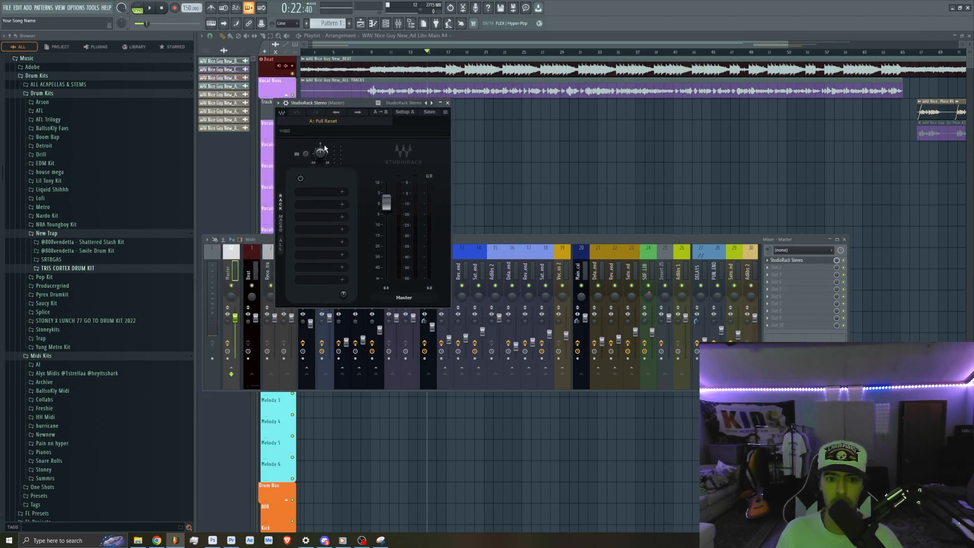
Load the user preset "DRoss - bASIC" from the DaLLAS folder into the Master's StudioRack.
{"action": "left_click", "coordinate": [326, 123]}
{"action": "mouse_move", "coordinate": [365, 292]}
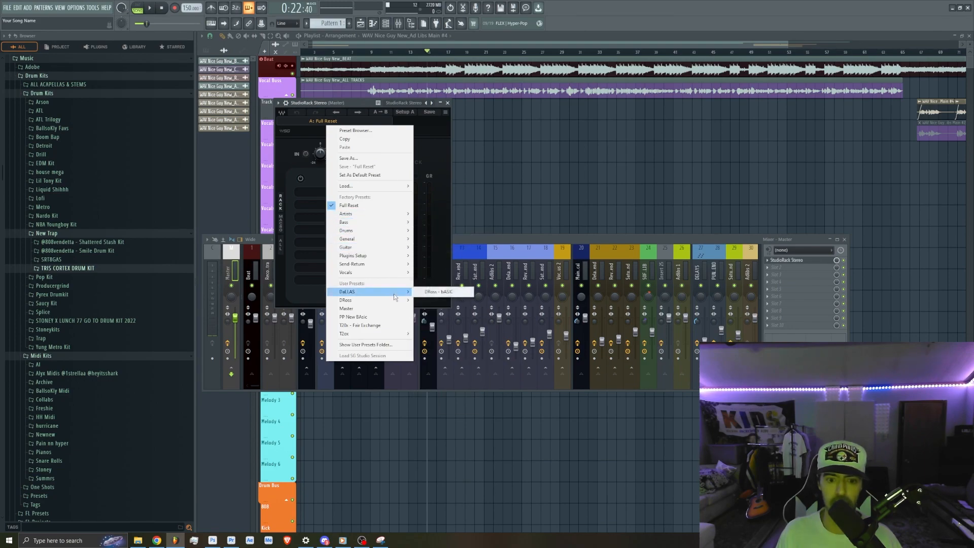
{"action": "left_click", "coordinate": [436, 293]}
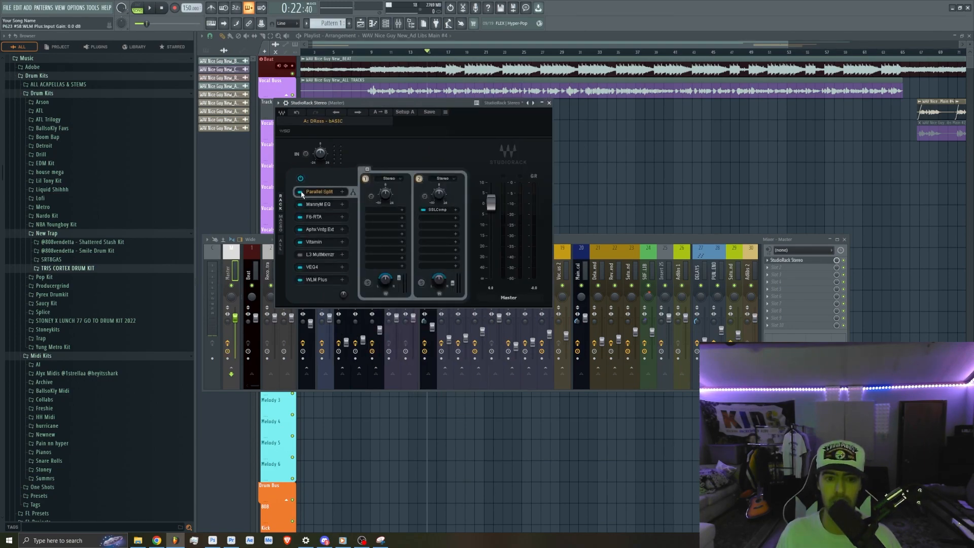
Turn off Parallel Split, MannyM EQ, F6-RTA, the Aphex Vintage exciter, Vitamin and VEG4 in the rack, leaving WLM Plus on.
{"action": "left_click", "coordinate": [300, 205]}
{"action": "left_click", "coordinate": [300, 218]}
{"action": "left_click", "coordinate": [300, 229]}
{"action": "left_click", "coordinate": [301, 243]}
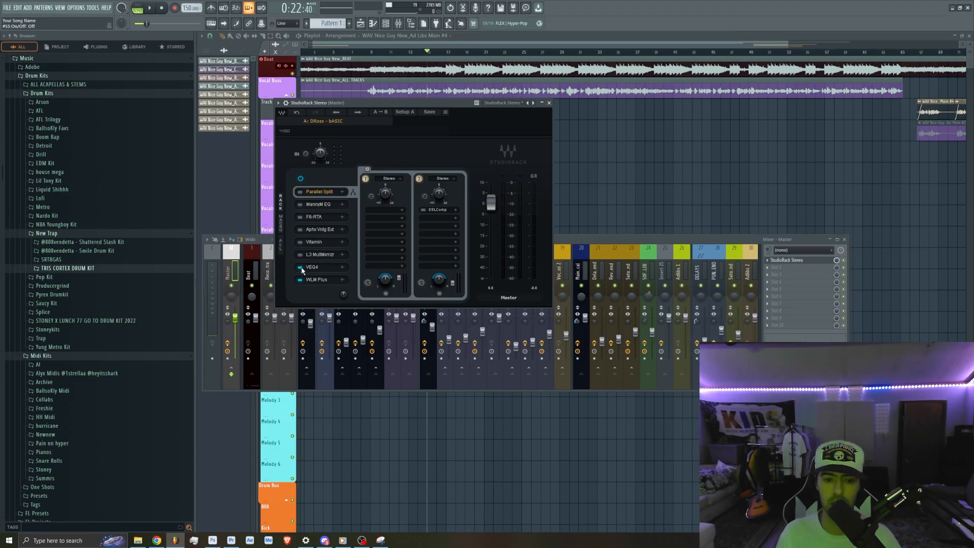
{"action": "left_click", "coordinate": [301, 268]}
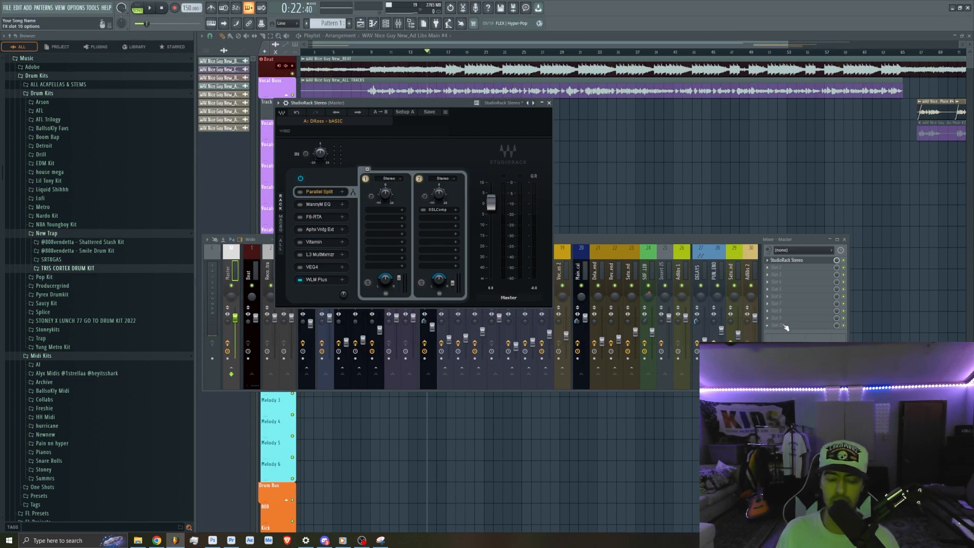
Open WLM Plus from the rack and set its loudness target to -12.0.
{"action": "left_click", "coordinate": [318, 279]}
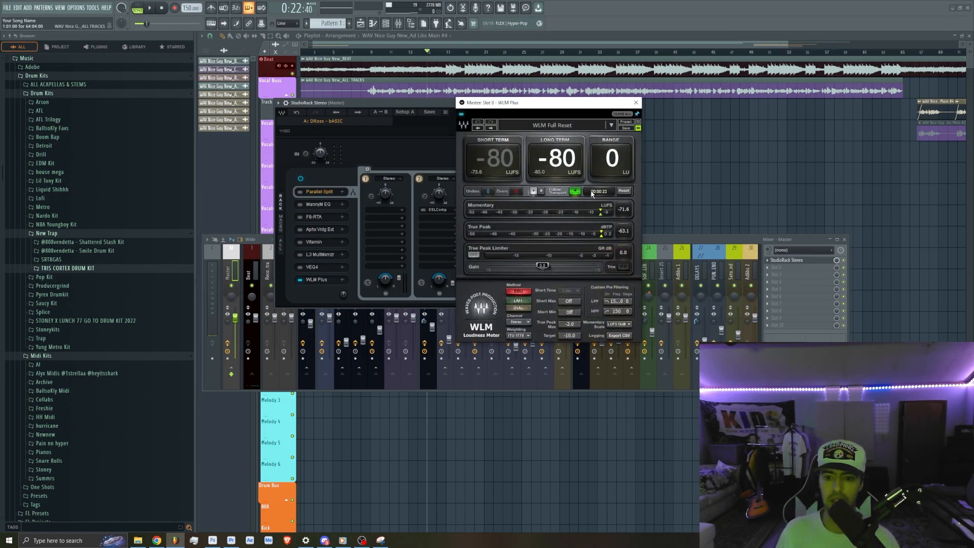
{"action": "left_click", "coordinate": [570, 336]}
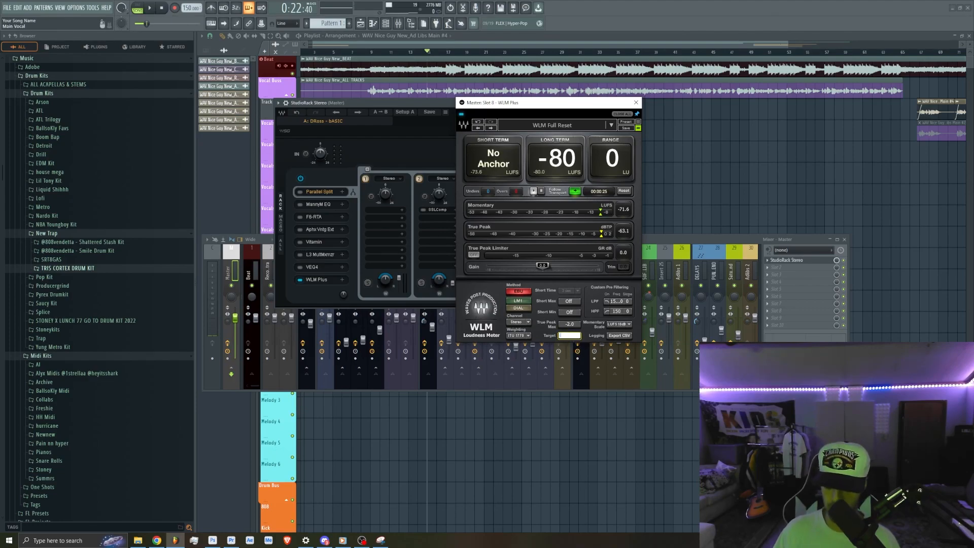
{"action": "type", "text": "12"}
{"action": "key", "text": "Return"}
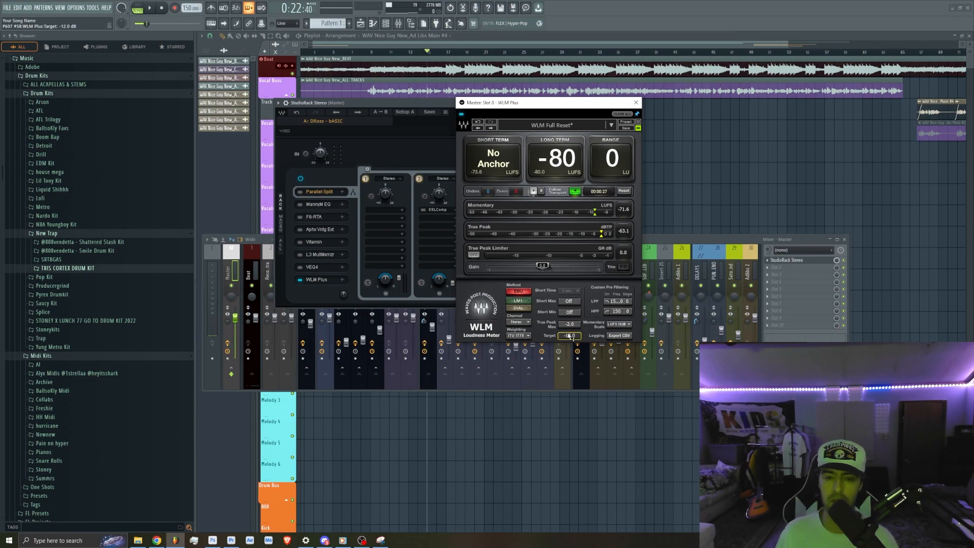
Play the song from the playhead to measure its loudness in WLM Plus, and close the meter after stopping playback.
{"action": "left_click_drag", "start_coordinate": [397, 104], "coordinate": [710, 118]}
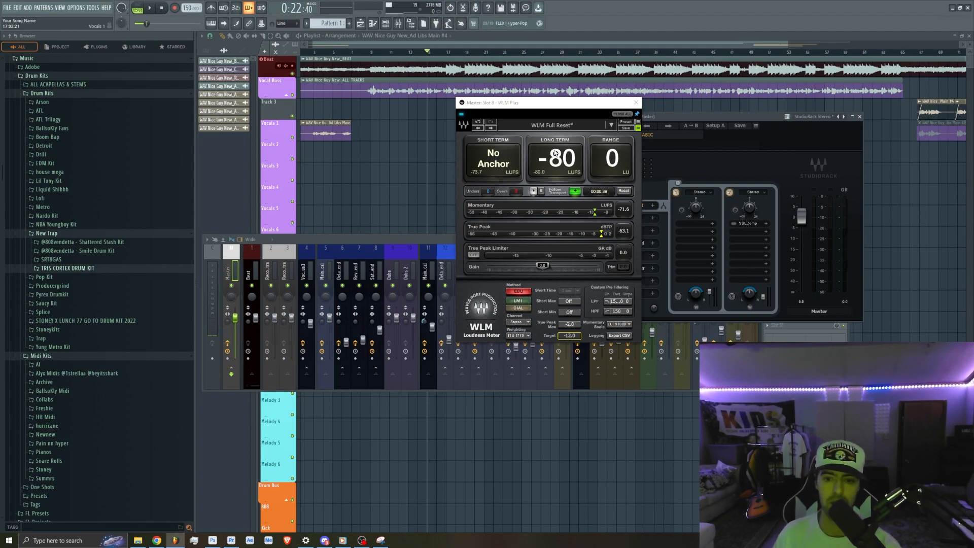
{"action": "key", "text": "space"}
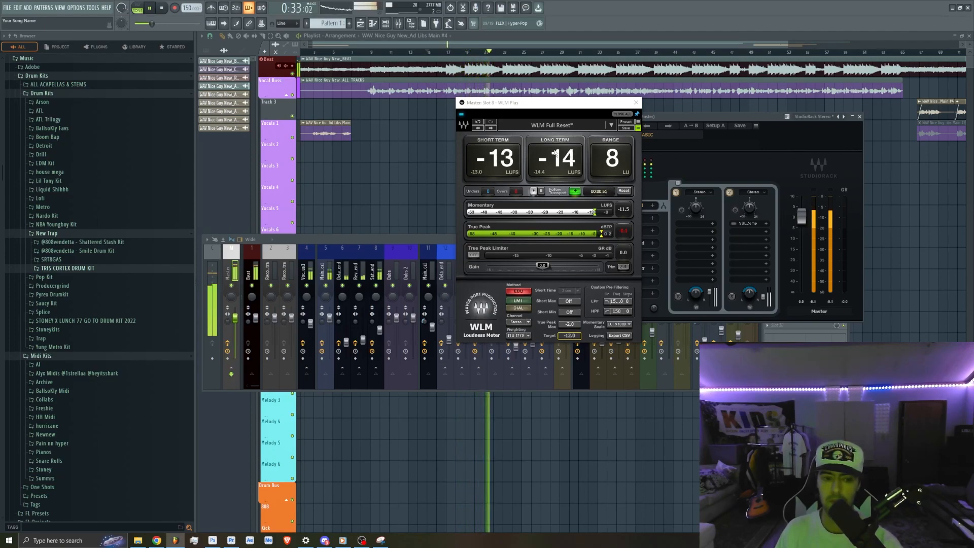
{"action": "key", "text": "space"}
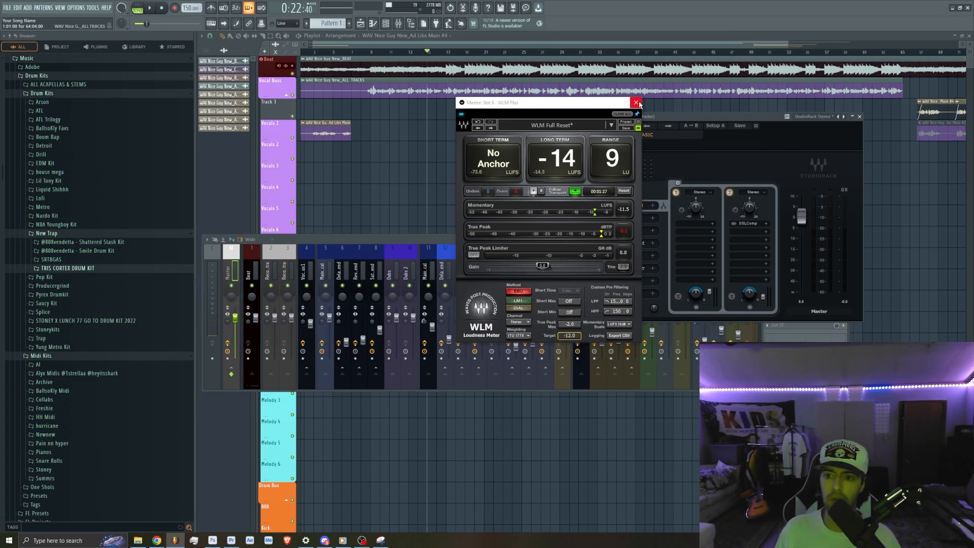
{"action": "left_click_drag", "start_coordinate": [597, 108], "coordinate": [669, 228]}
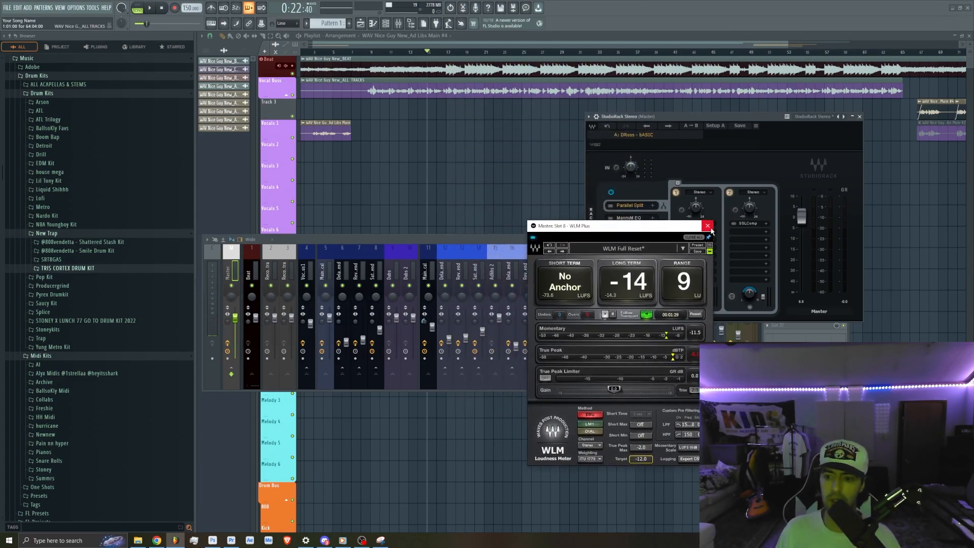
{"action": "left_click", "coordinate": [710, 225]}
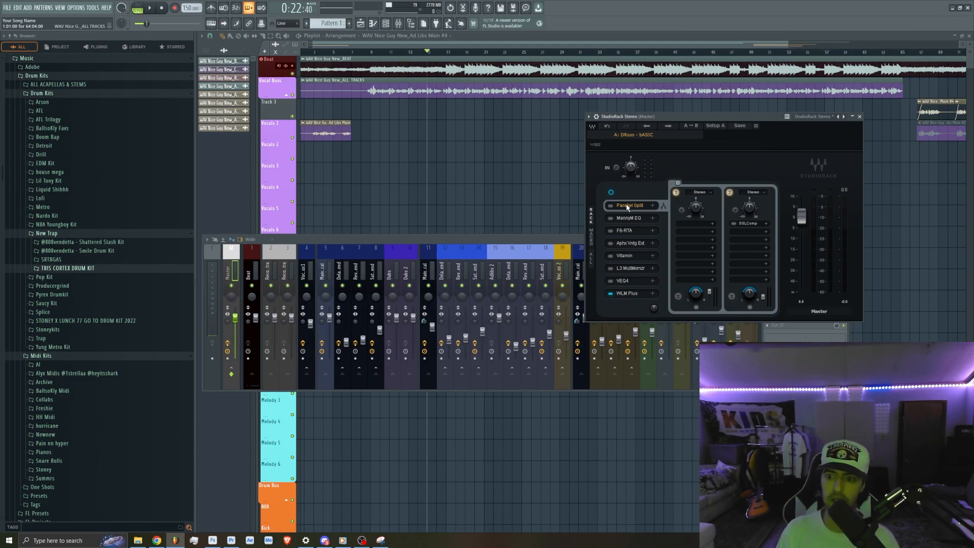
Turn Parallel Split back on in the rack, keeping its second chain active.
{"action": "left_click", "coordinate": [611, 206]}
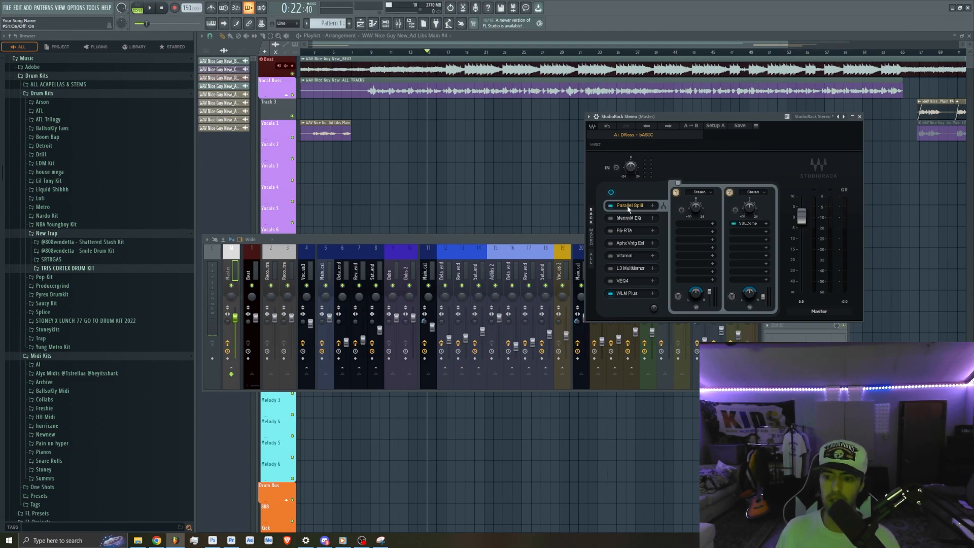
{"action": "left_click", "coordinate": [631, 206]}
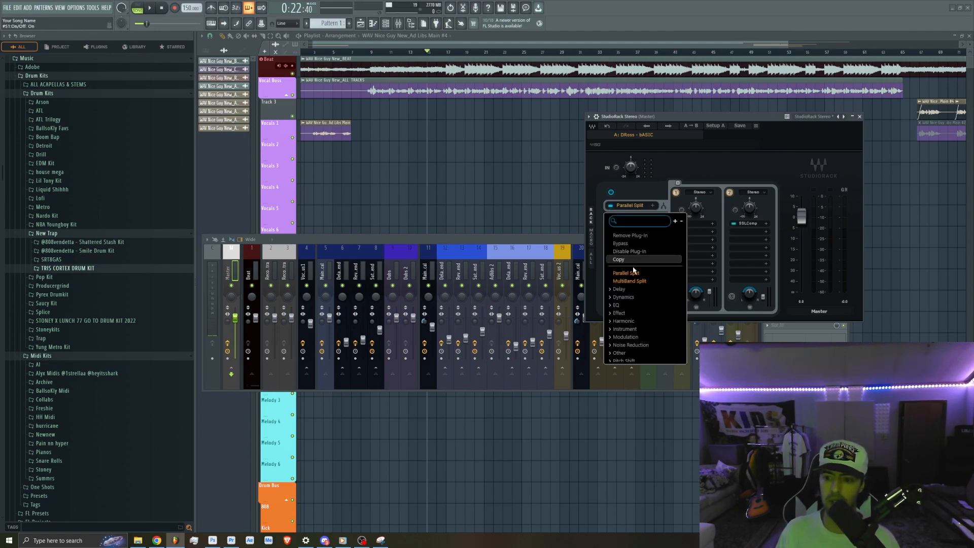
{"action": "left_click", "coordinate": [682, 154]}
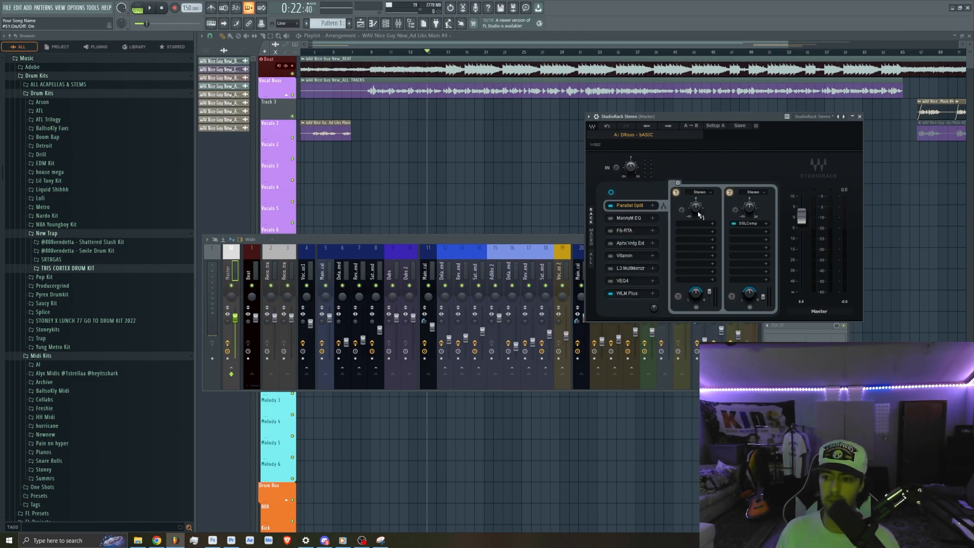
{"action": "left_click", "coordinate": [730, 193]}
{"action": "left_click", "coordinate": [730, 193]}
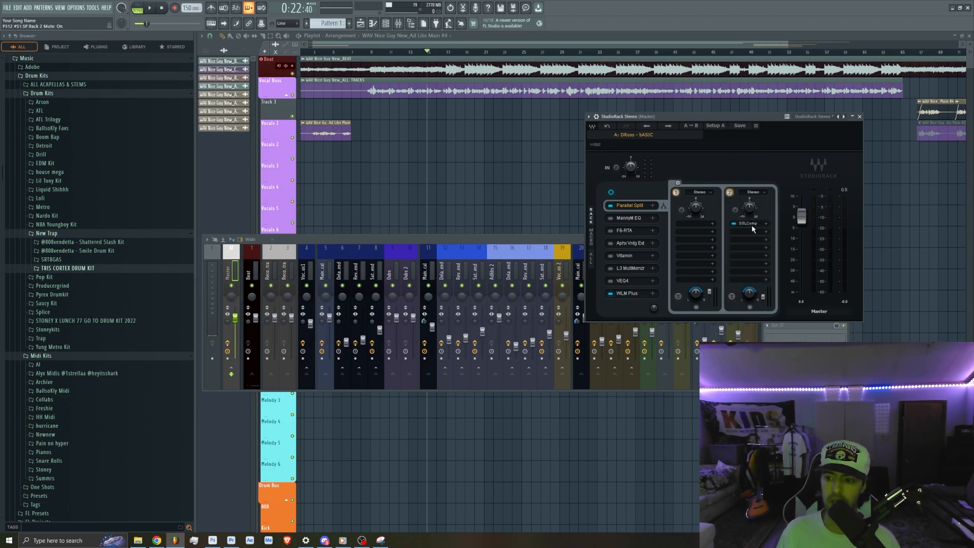
Open SSLComp in the second parallel chain and adjust its attack, threshold and make-up gain.
{"action": "left_click", "coordinate": [748, 225]}
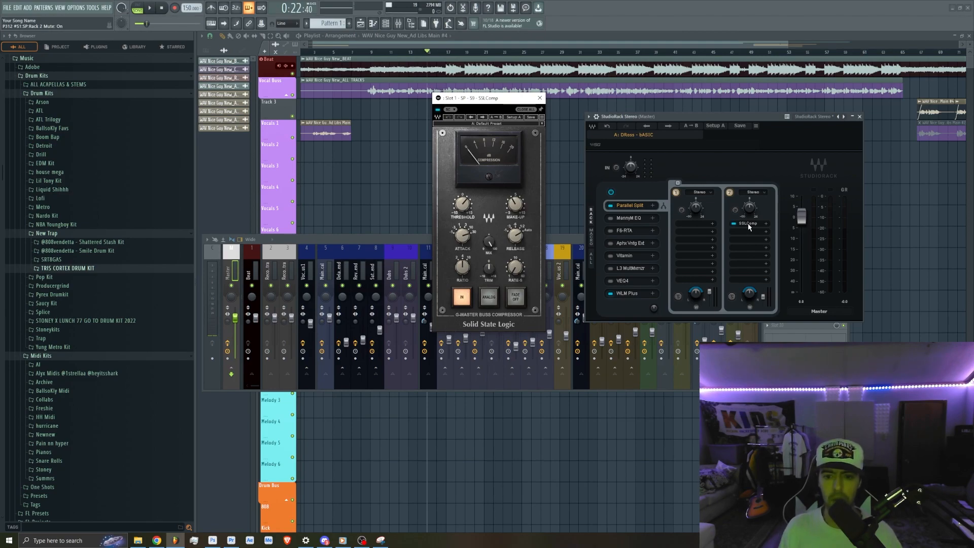
{"action": "left_click", "coordinate": [463, 243]}
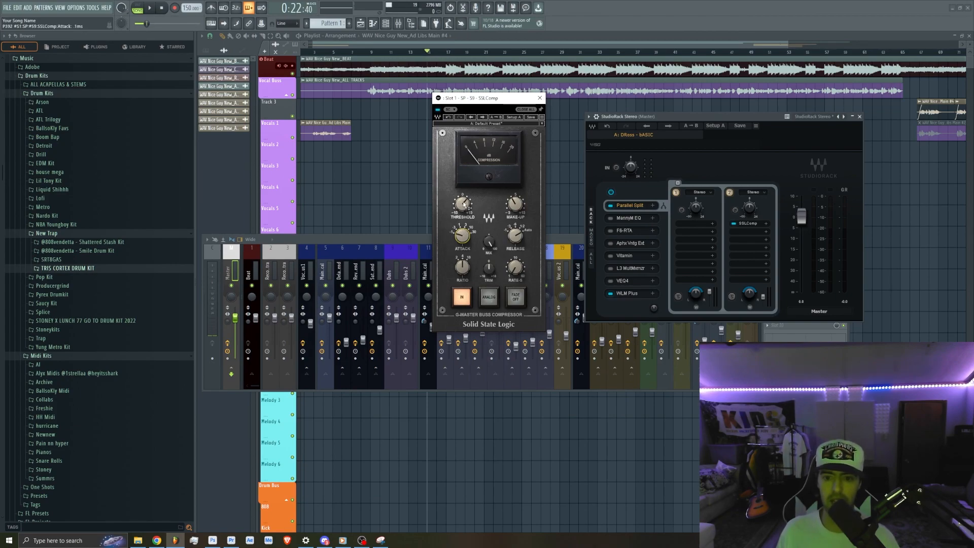
{"action": "left_click_drag", "start_coordinate": [463, 205], "coordinate": [462, 216]}
{"action": "mouse_move", "coordinate": [516, 207]}
{"action": "left_click_drag", "start_coordinate": [517, 207], "coordinate": [517, 193]}
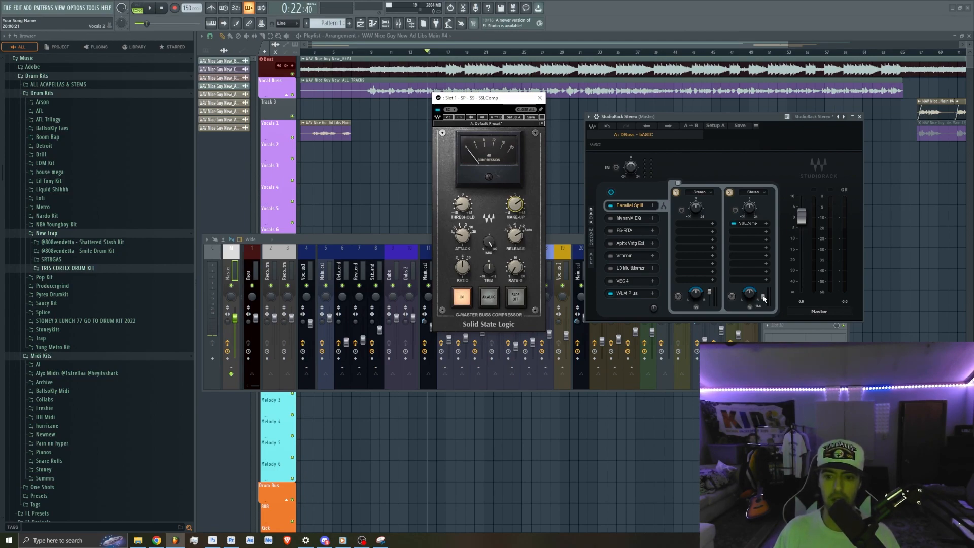
Undo the SSLComp threshold and make-up changes, save the project and close the compressor.
{"action": "key", "text": "ctrl+z"}
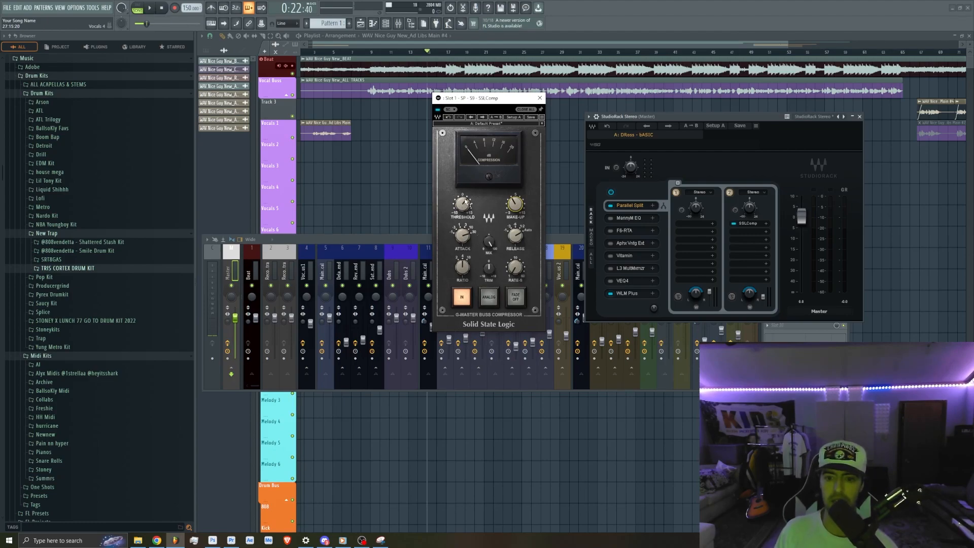
{"action": "mouse_move", "coordinate": [467, 206]}
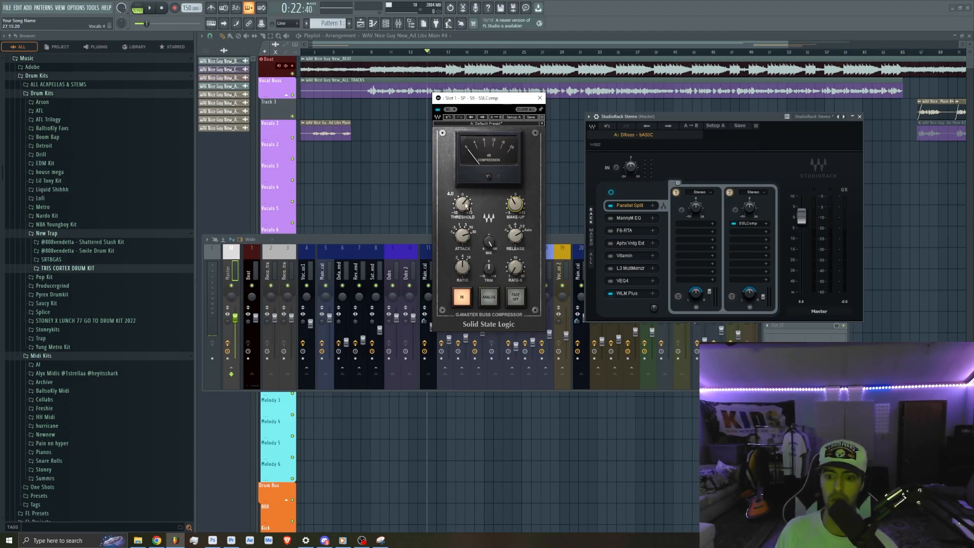
{"action": "key", "text": "ctrl+s"}
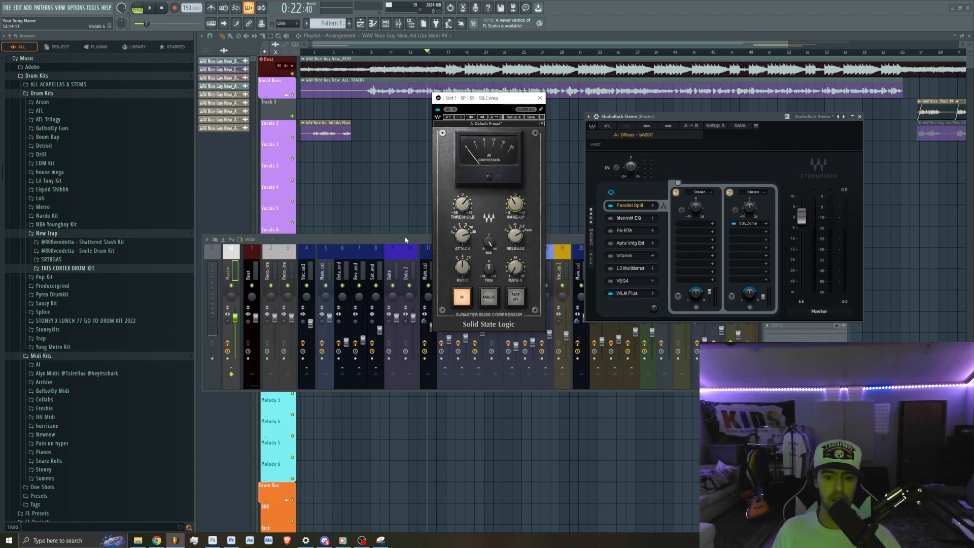
{"action": "left_click", "coordinate": [541, 100]}
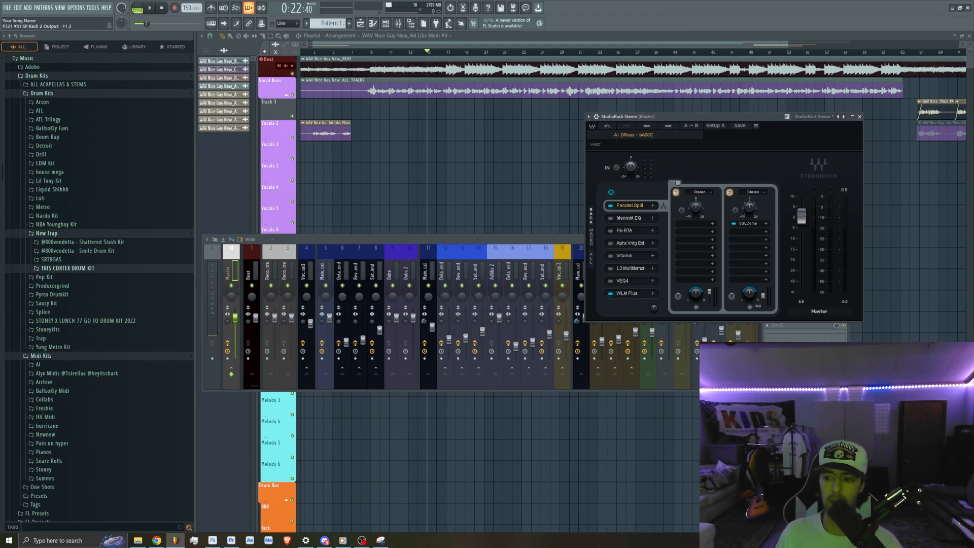
Pull the second chain's output down to -inf, raise it to about -7.4 dB, and play the song to hear the parallel compression.
{"action": "left_click_drag", "start_coordinate": [763, 294], "coordinate": [764, 297]}
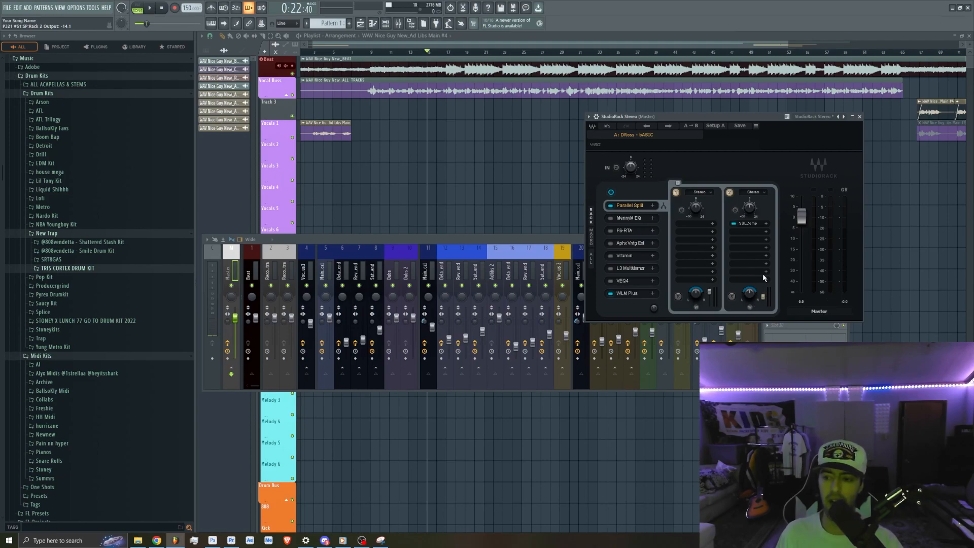
{"action": "left_click_drag", "start_coordinate": [764, 303], "coordinate": [764, 325]}
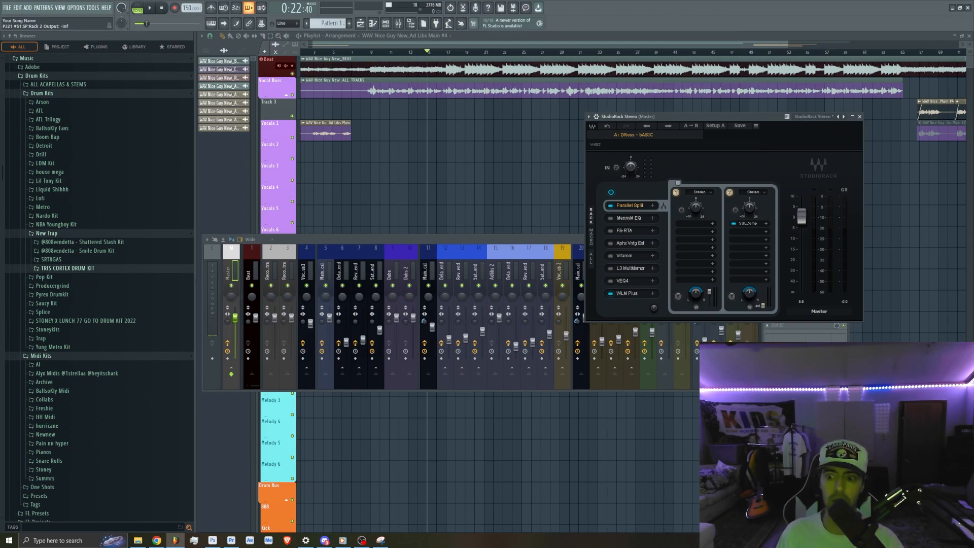
{"action": "left_click_drag", "start_coordinate": [763, 305], "coordinate": [763, 293]}
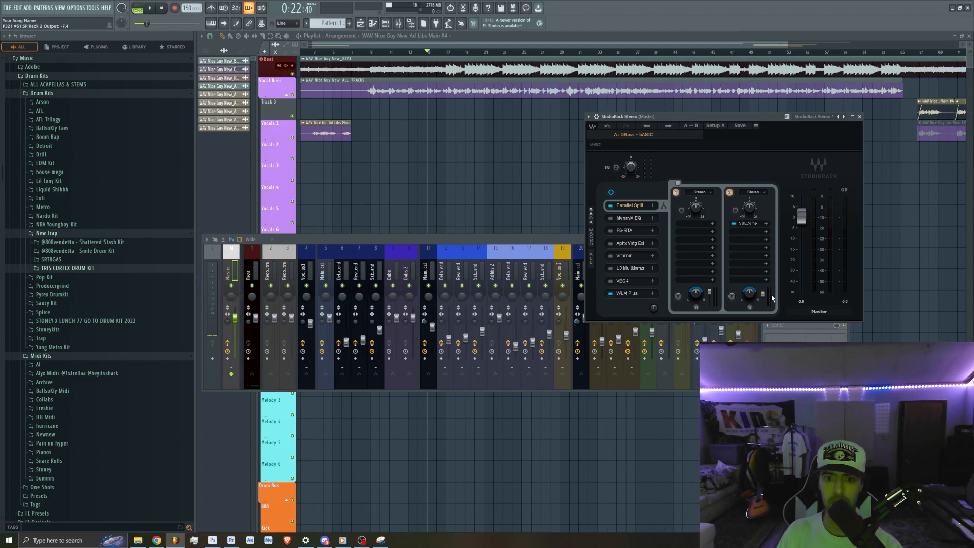
{"action": "key", "text": "space"}
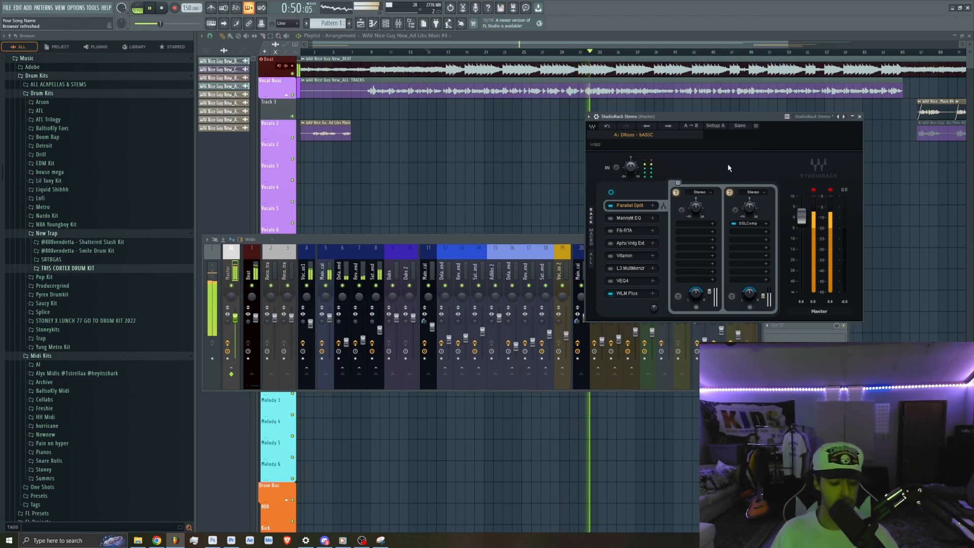
{"action": "key", "text": "space"}
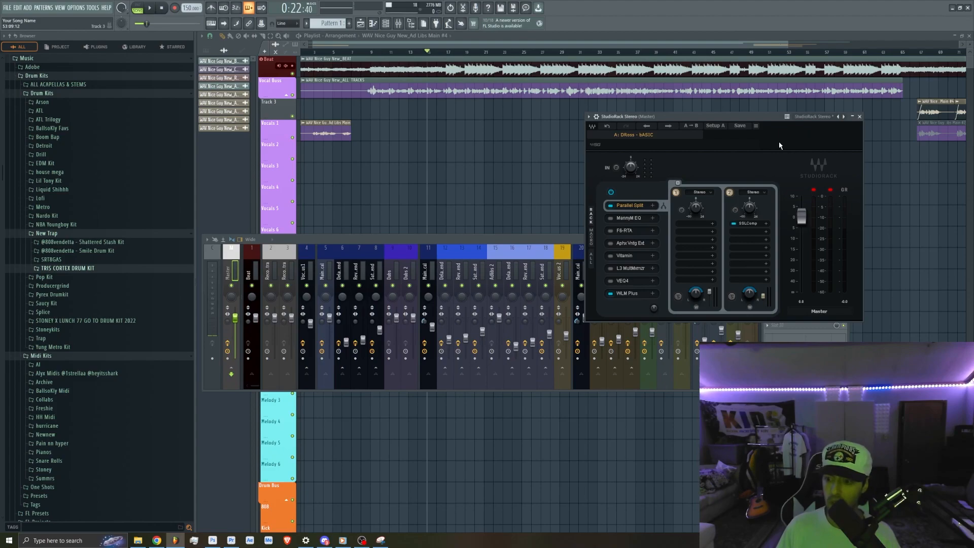
Turn on and open MannyM EQ in the rack, and sweep its band 4 gain from cut to strong boost during playback.
{"action": "left_click", "coordinate": [611, 220]}
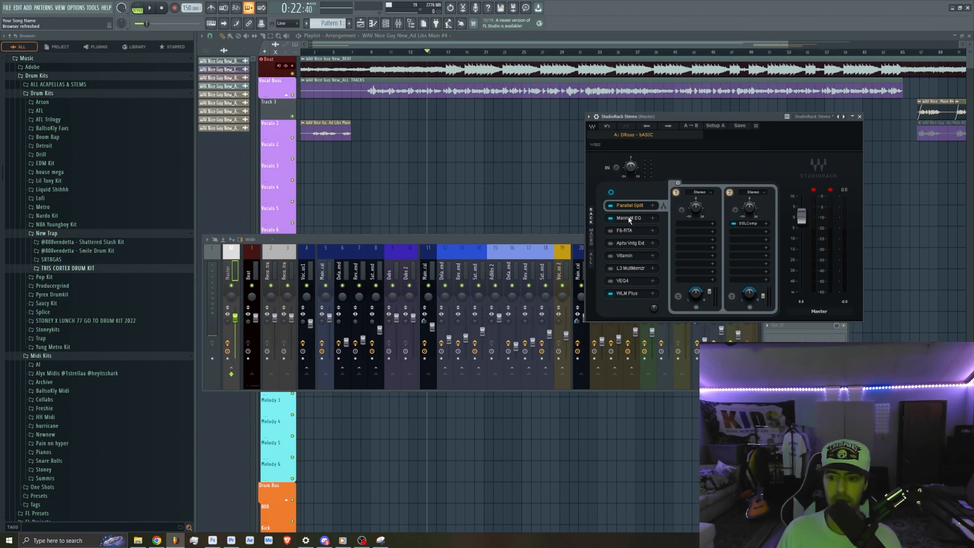
{"action": "left_click", "coordinate": [629, 219]}
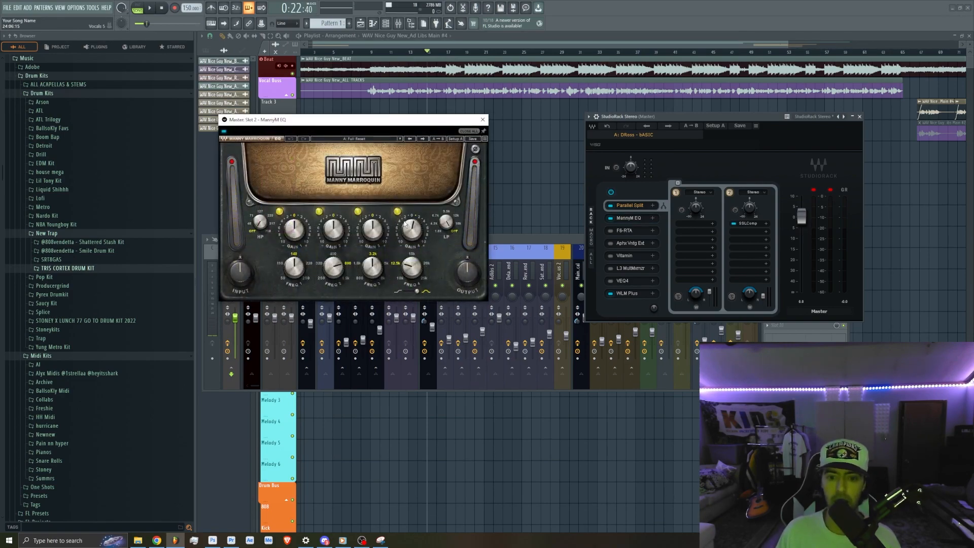
{"action": "mouse_move", "coordinate": [406, 268]}
{"action": "mouse_move", "coordinate": [408, 230]}
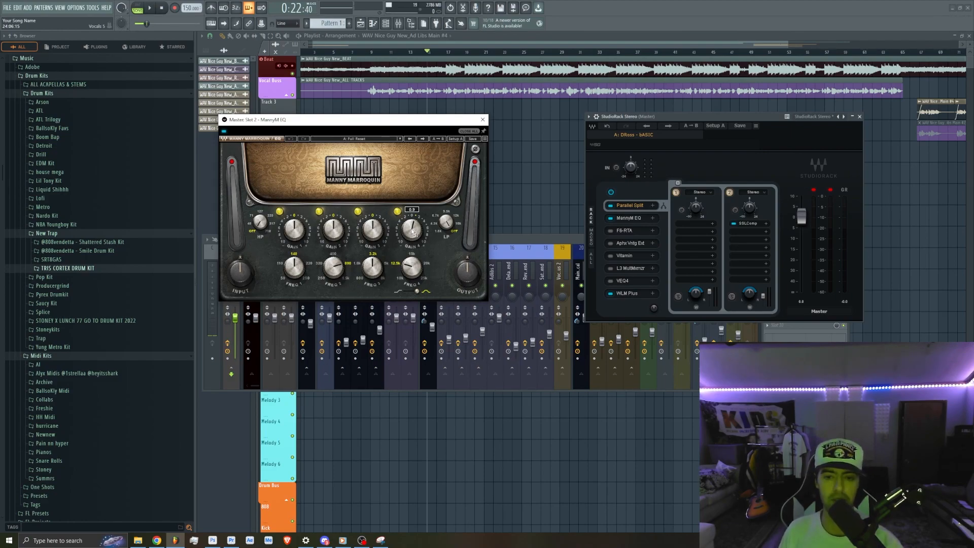
{"action": "key", "text": "space"}
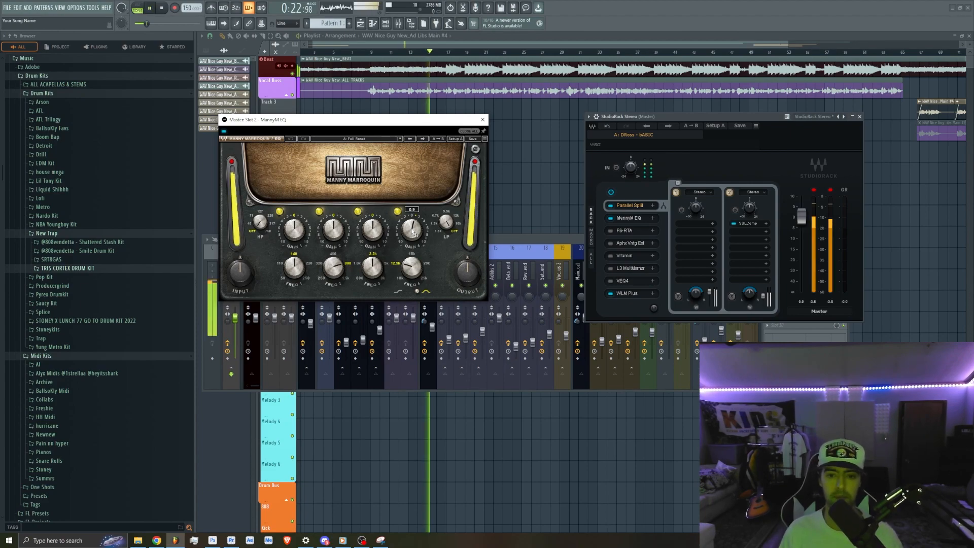
{"action": "scroll", "coordinate": [414, 233], "scroll_direction": "down", "scroll_amount": 10}
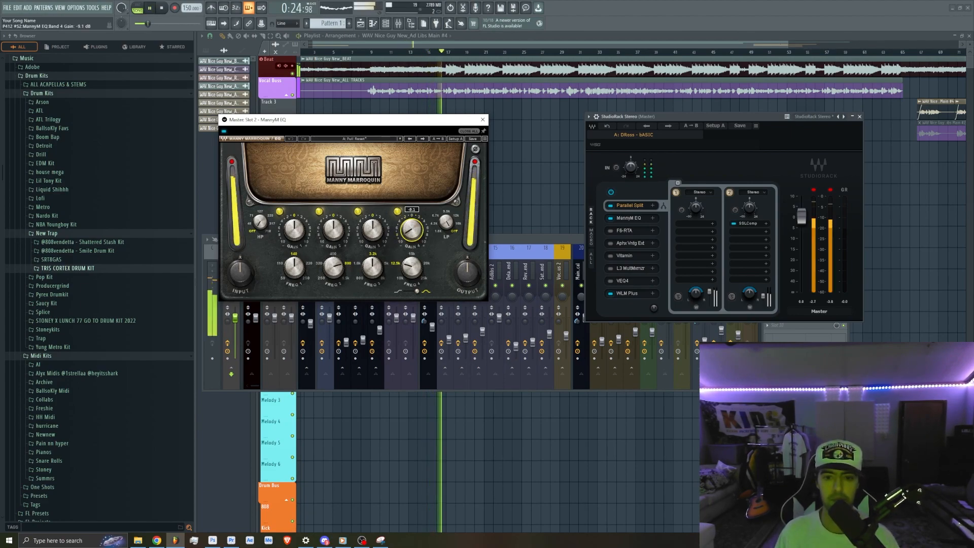
{"action": "scroll", "coordinate": [412, 230], "scroll_direction": "up", "scroll_amount": 6}
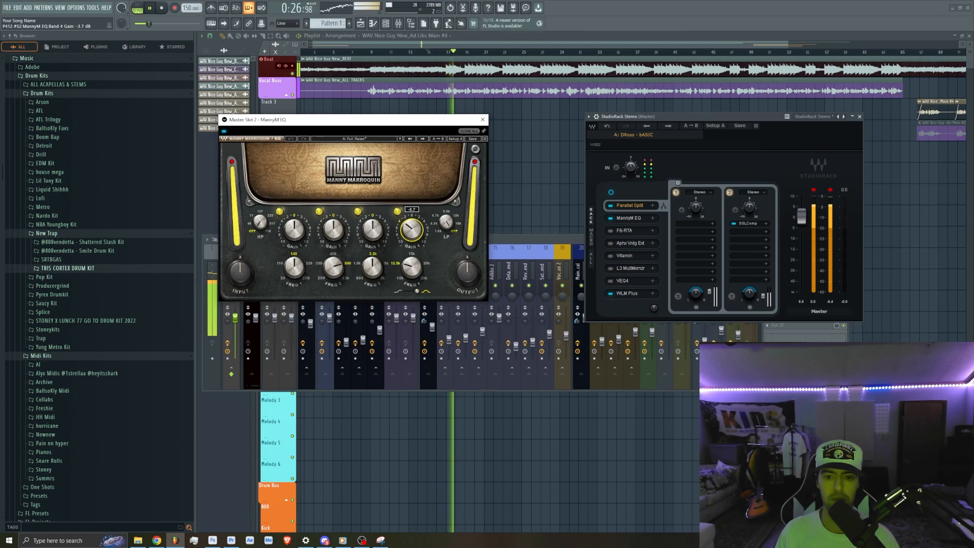
{"action": "scroll", "coordinate": [412, 230], "scroll_direction": "up", "scroll_amount": 13}
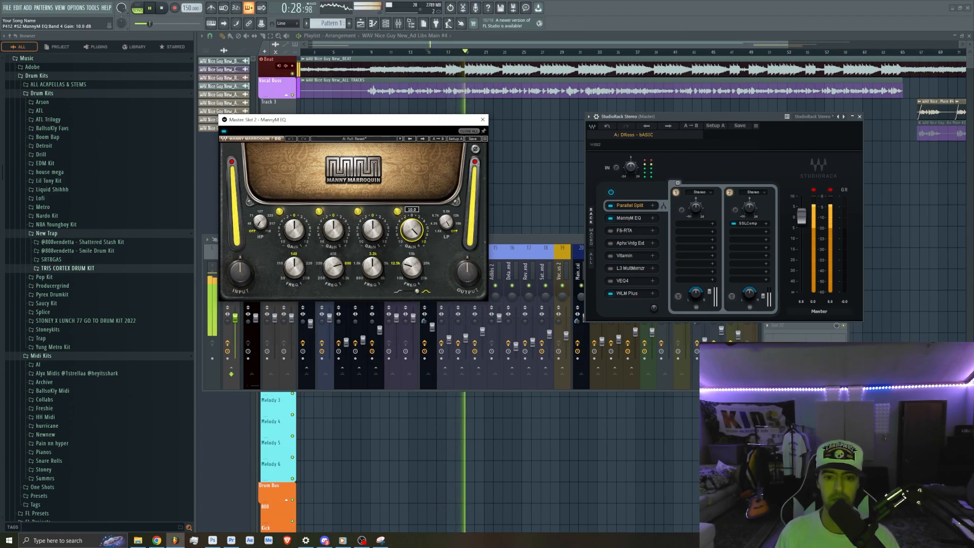
{"action": "scroll", "coordinate": [412, 230], "scroll_direction": "down", "scroll_amount": 7}
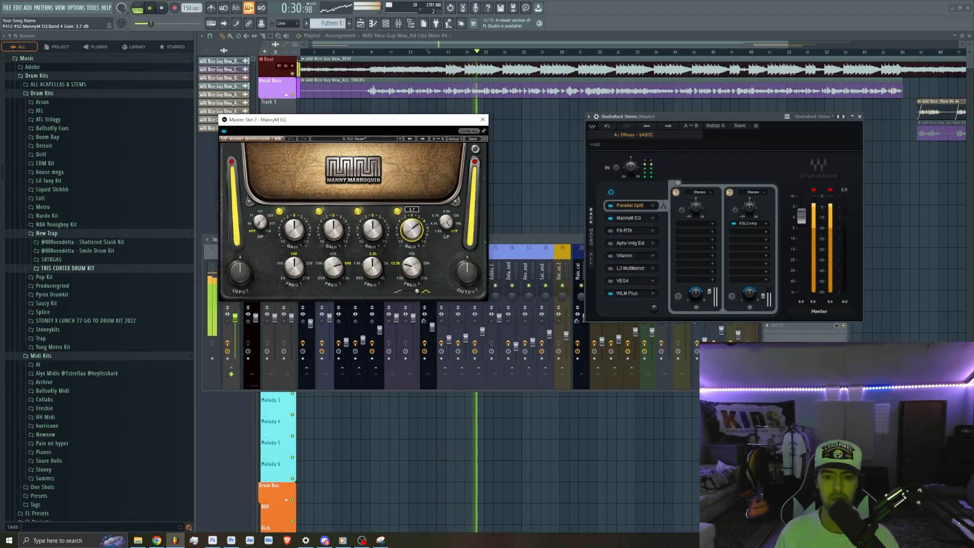
Fine-tune MannyM EQ's band 4 gain to 1.3 dB during playback and close the EQ.
{"action": "scroll", "coordinate": [412, 230], "scroll_direction": "down", "scroll_amount": 1}
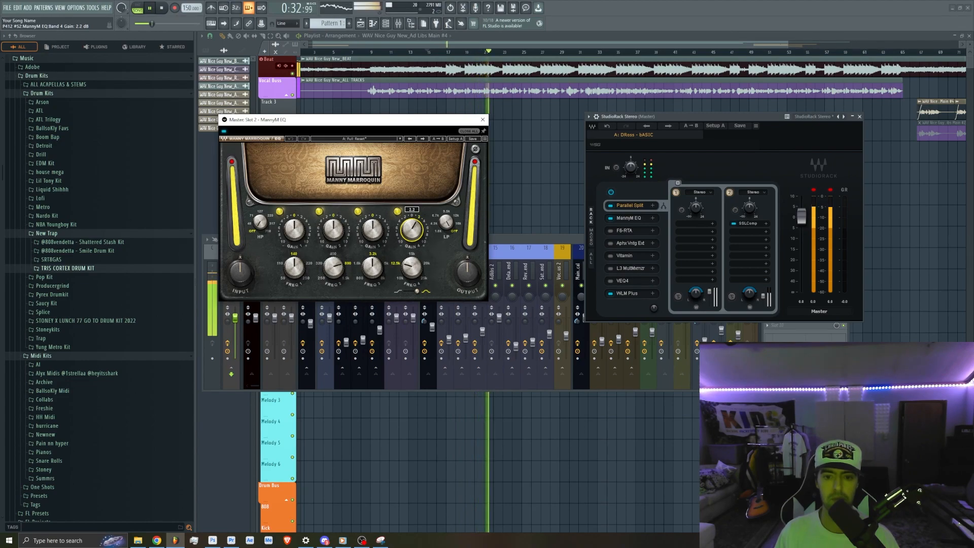
{"action": "scroll", "coordinate": [412, 230], "scroll_direction": "down", "scroll_amount": 2}
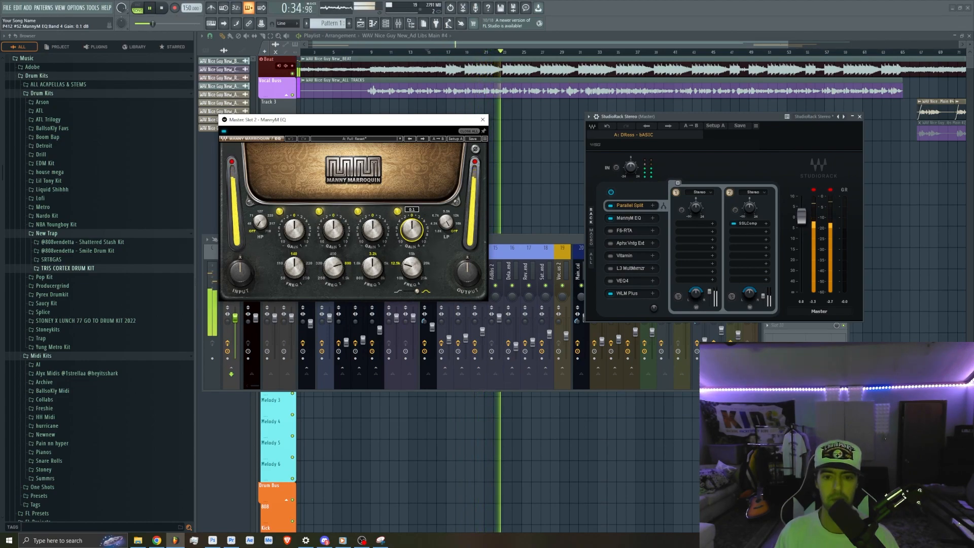
{"action": "scroll", "coordinate": [412, 230], "scroll_direction": "up", "scroll_amount": 1}
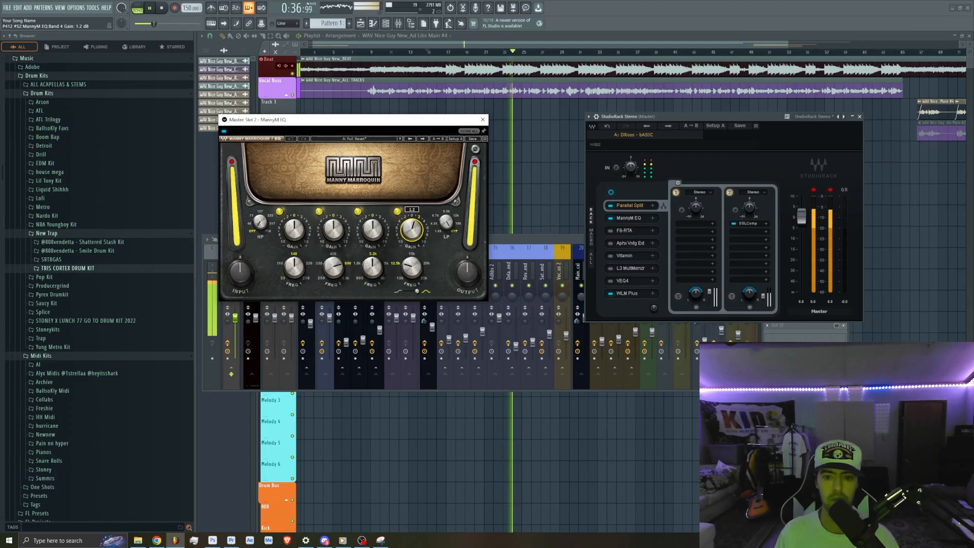
{"action": "scroll", "coordinate": [412, 230], "scroll_direction": "up", "scroll_amount": 1}
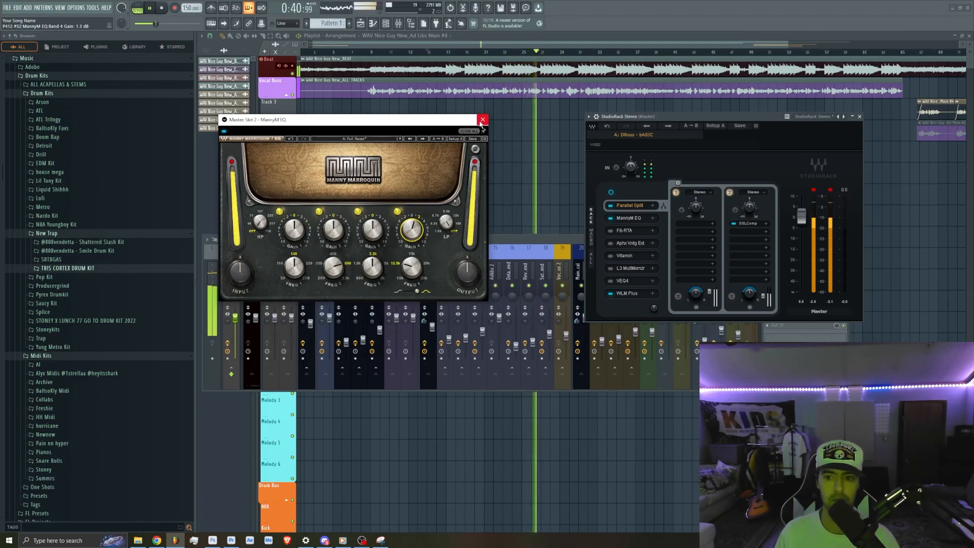
{"action": "left_click", "coordinate": [483, 119]}
Bypass and re-enable MannyM EQ in the rack to compare the sound, then stop playback and save the project.
{"action": "left_click", "coordinate": [611, 218]}
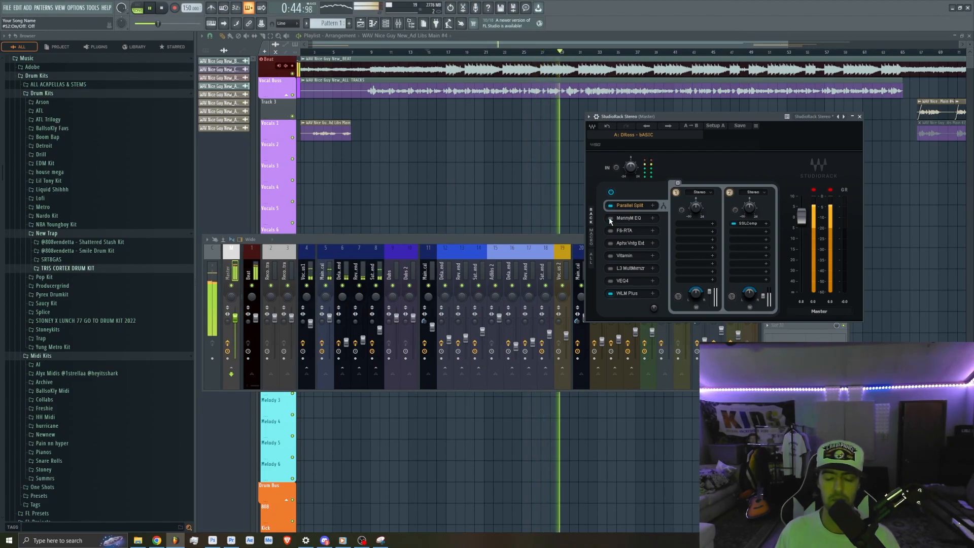
{"action": "left_click", "coordinate": [611, 218]}
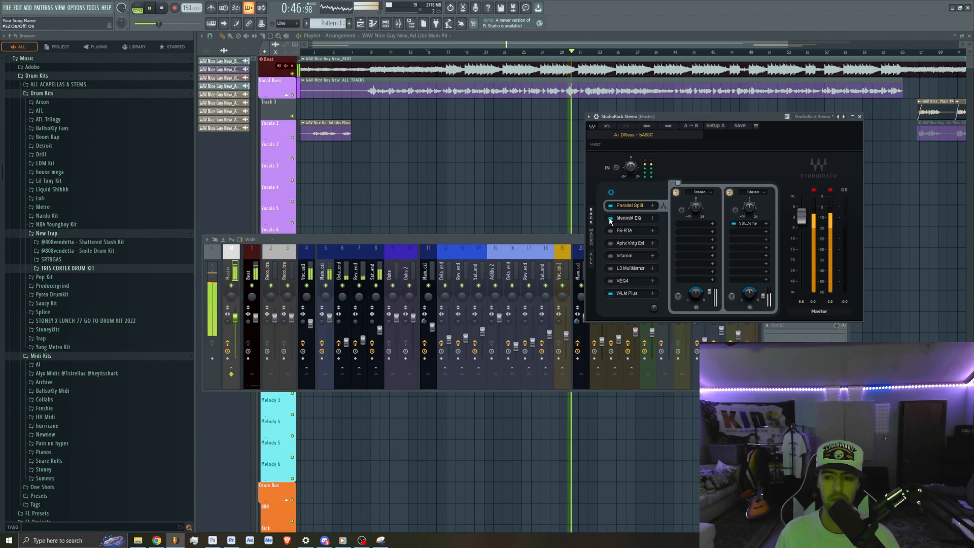
{"action": "key", "text": "space"}
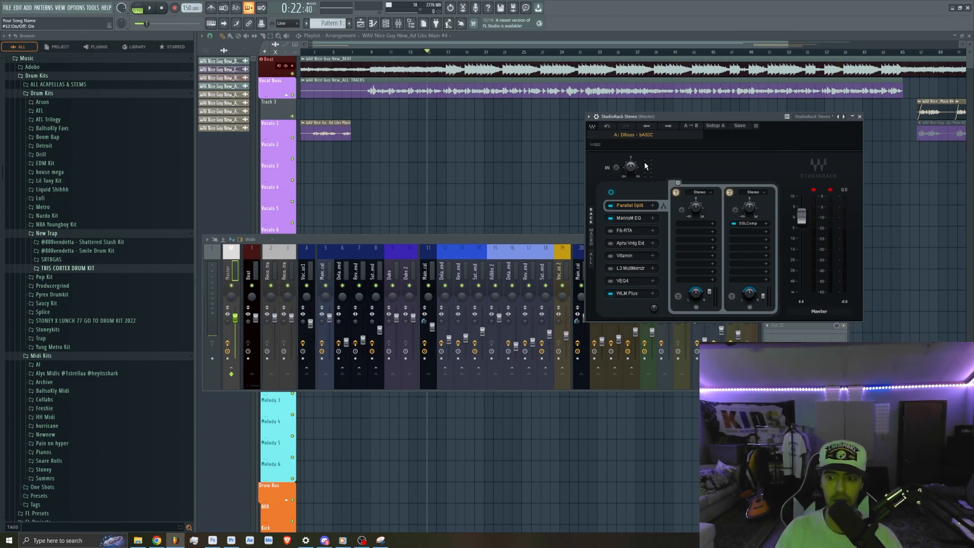
{"action": "key", "text": "ctrl+s"}
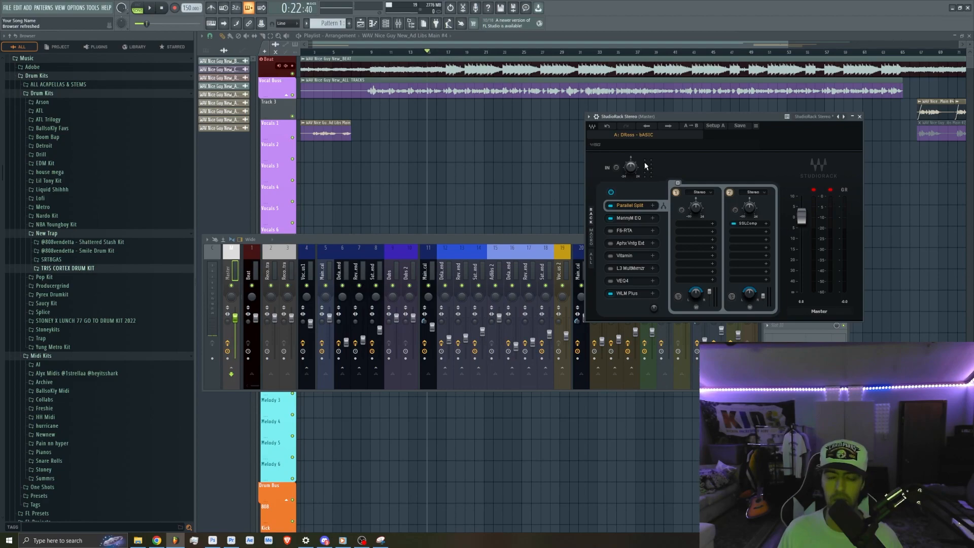
Turn on and open F6-RTA in the rack, and set a downward dynamic range on band 5.
{"action": "left_click", "coordinate": [611, 231]}
{"action": "left_click", "coordinate": [629, 231]}
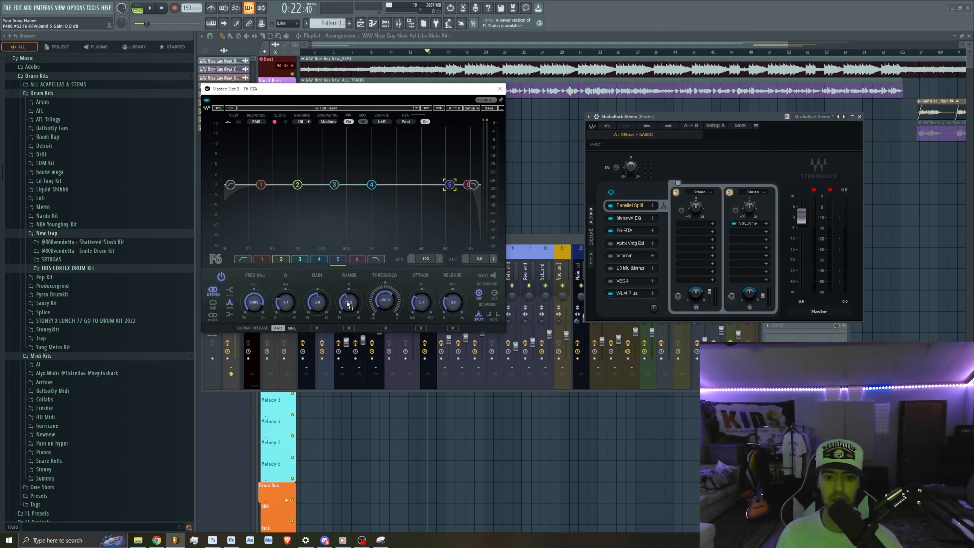
{"action": "left_click_drag", "start_coordinate": [349, 301], "coordinate": [354, 305]}
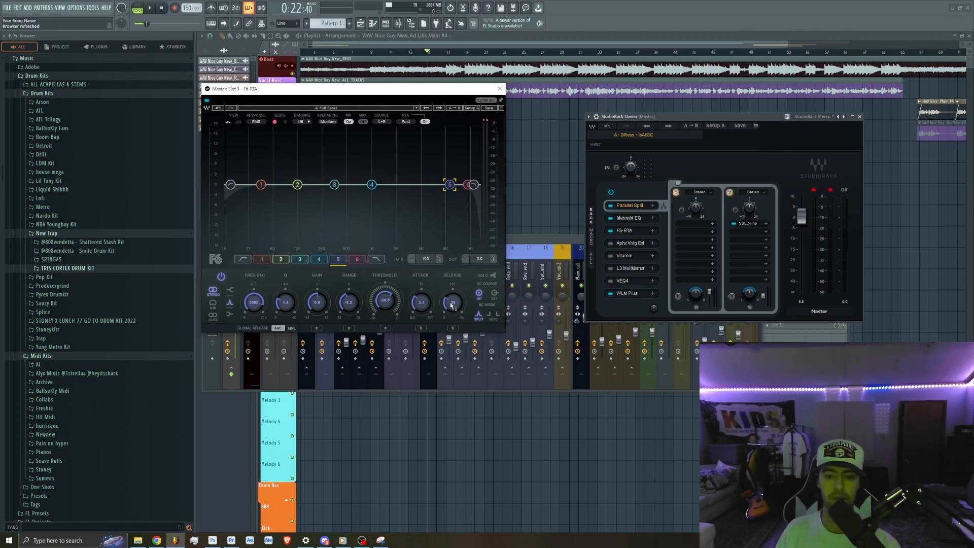
During playback, tune F6-RTA band 5 to just under 8 kHz, threshold -18.3 and attack 3.8 ms, and toggle the band to compare.
{"action": "key", "text": "space"}
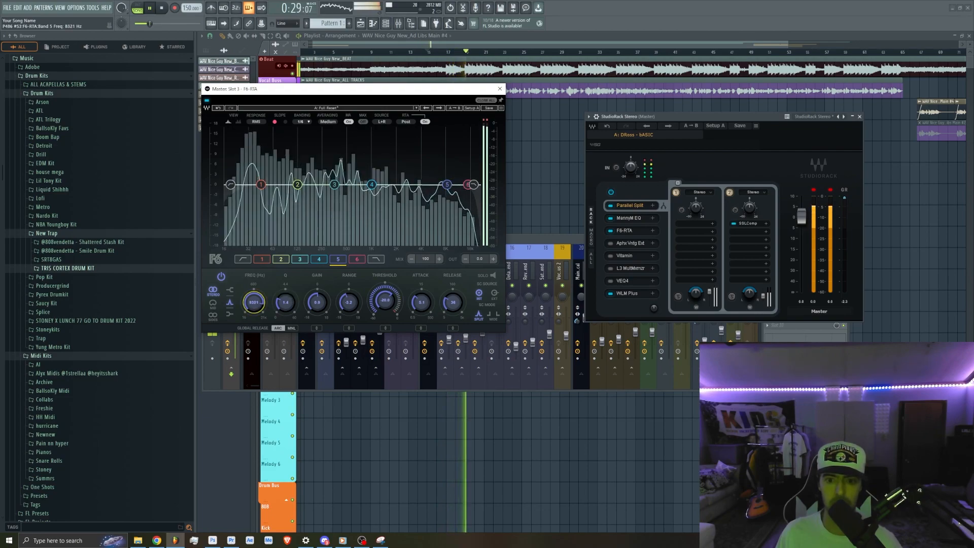
{"action": "left_click_drag", "start_coordinate": [256, 305], "coordinate": [385, 304]}
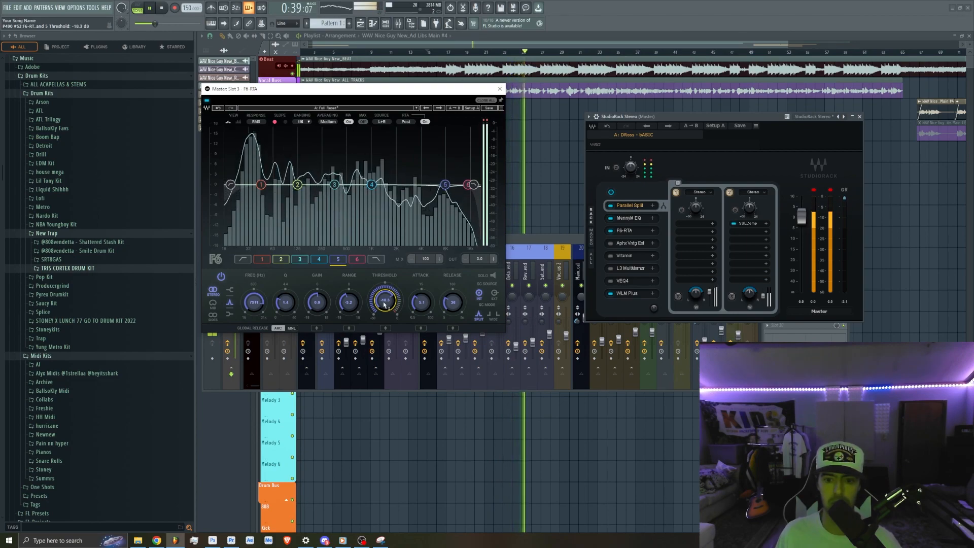
{"action": "left_click", "coordinate": [421, 303]}
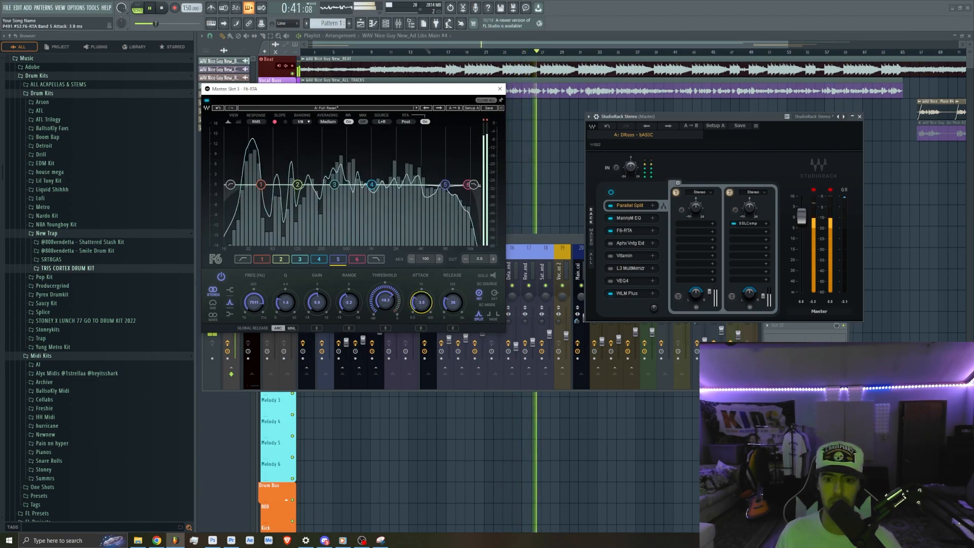
{"action": "left_click_drag", "start_coordinate": [453, 303], "coordinate": [453, 310]}
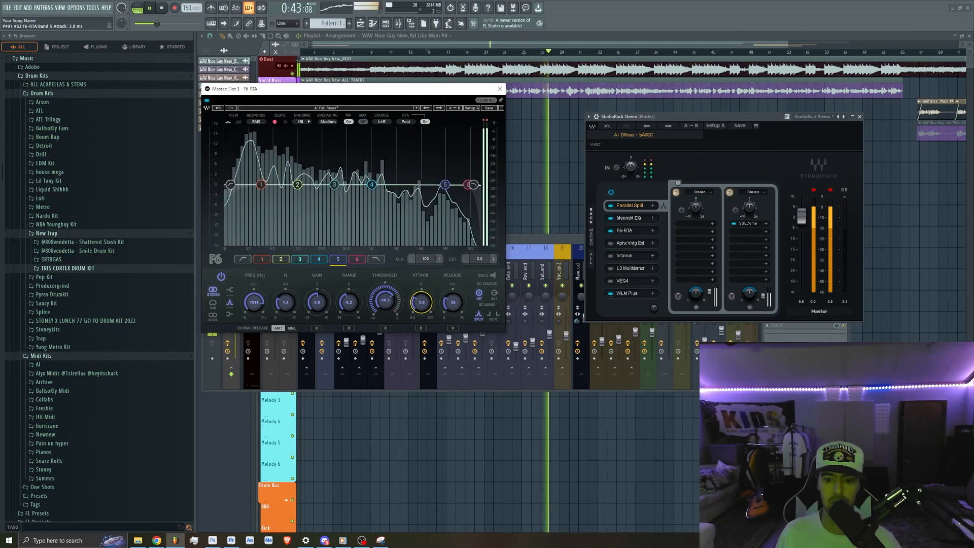
{"action": "left_click", "coordinate": [221, 277]}
{"action": "left_click", "coordinate": [221, 277]}
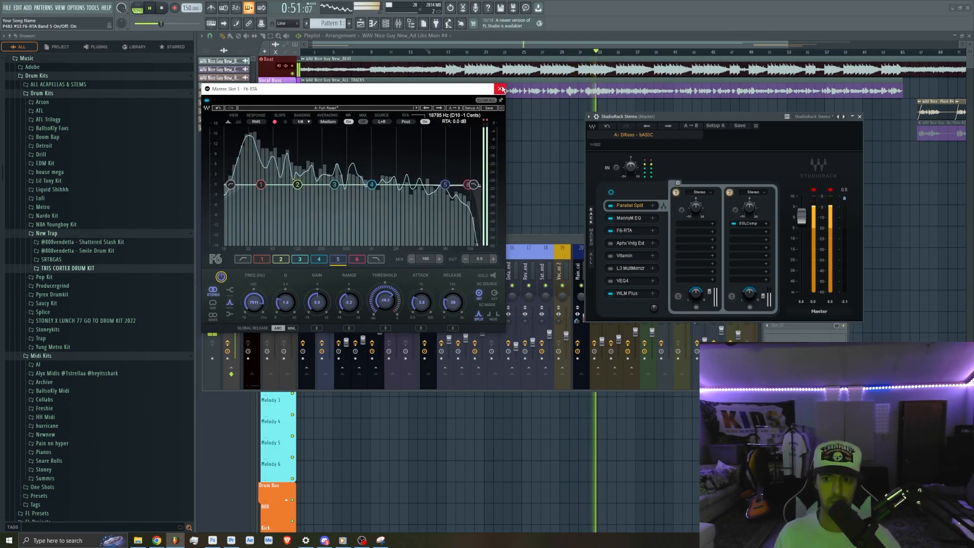
Stop playback and close F6-RTA.
{"action": "key", "text": "space"}
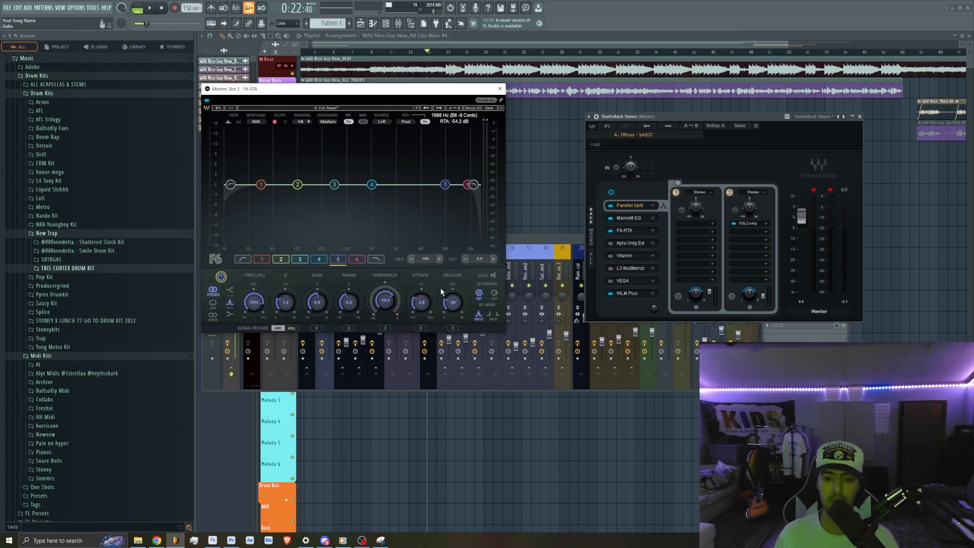
{"action": "left_click", "coordinate": [500, 89]}
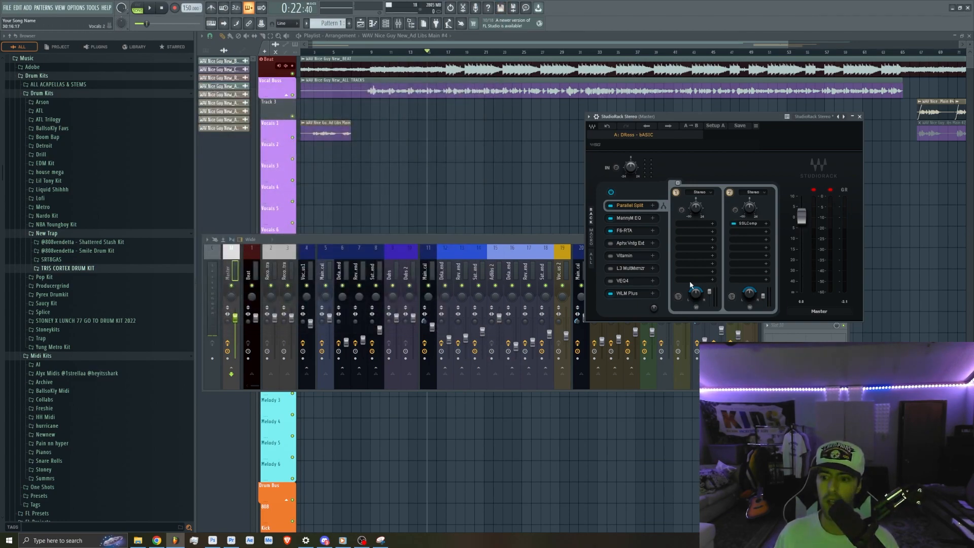
Open the Aphex Vintage Exciter in the rack, adjust its AX Mix amount during playback, then stop playback and close the exciter.
{"action": "left_click", "coordinate": [631, 247]}
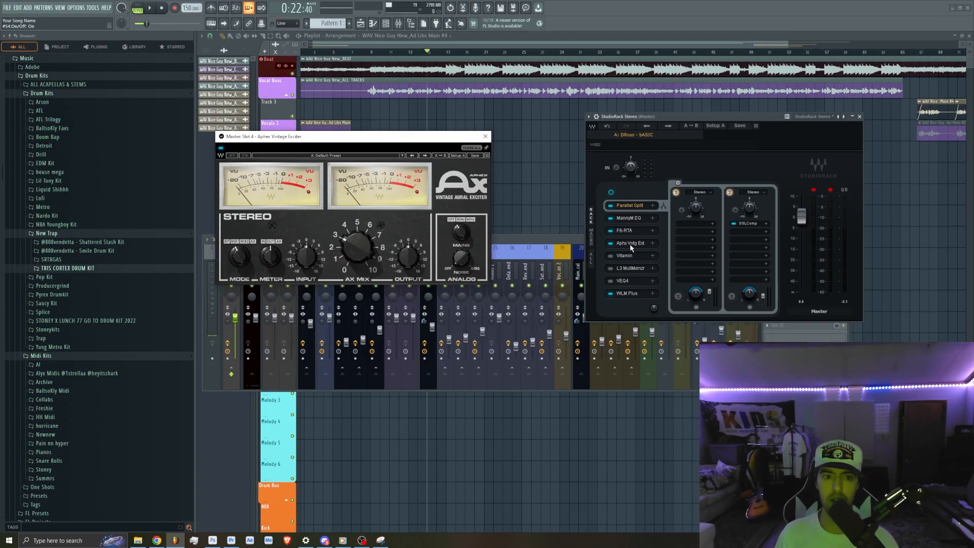
{"action": "left_click_drag", "start_coordinate": [356, 138], "coordinate": [420, 181]}
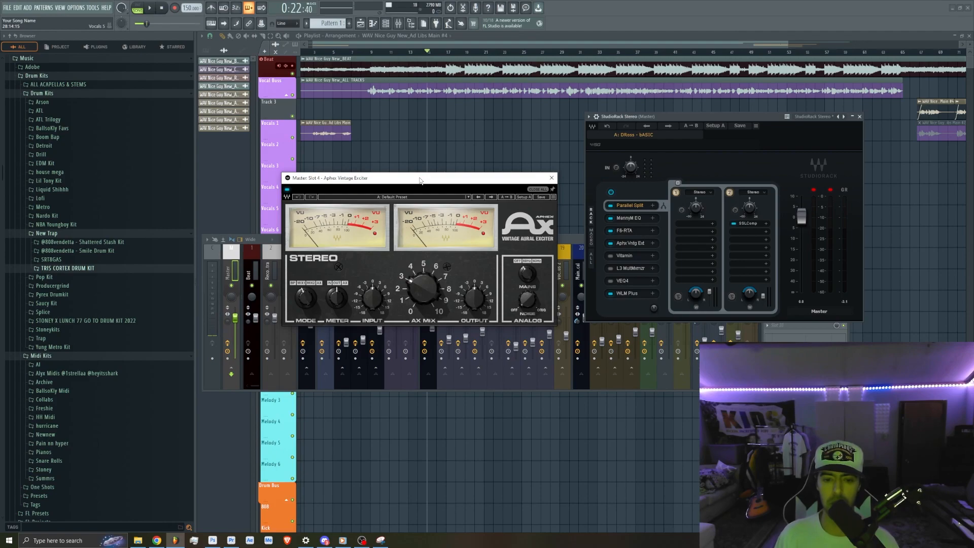
{"action": "mouse_move", "coordinate": [422, 292]}
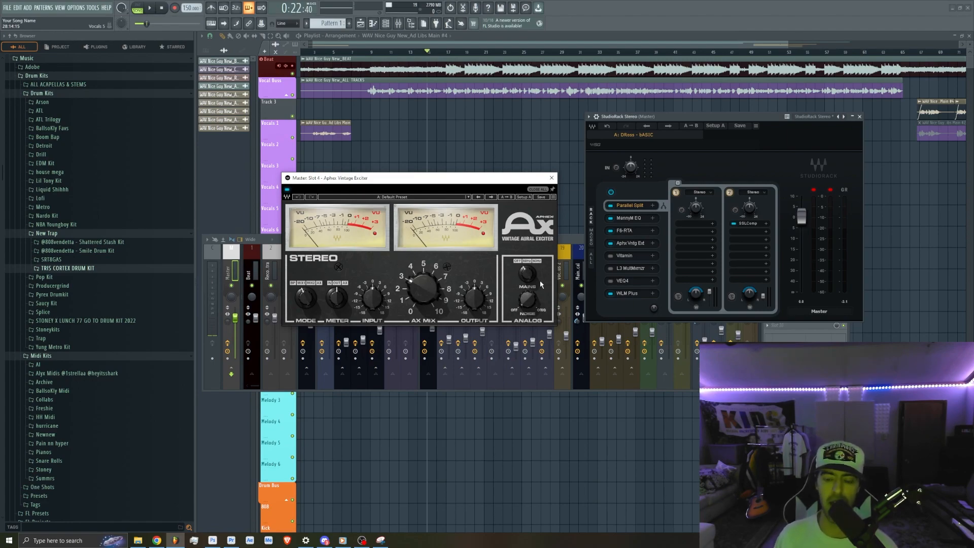
{"action": "mouse_move", "coordinate": [536, 292]}
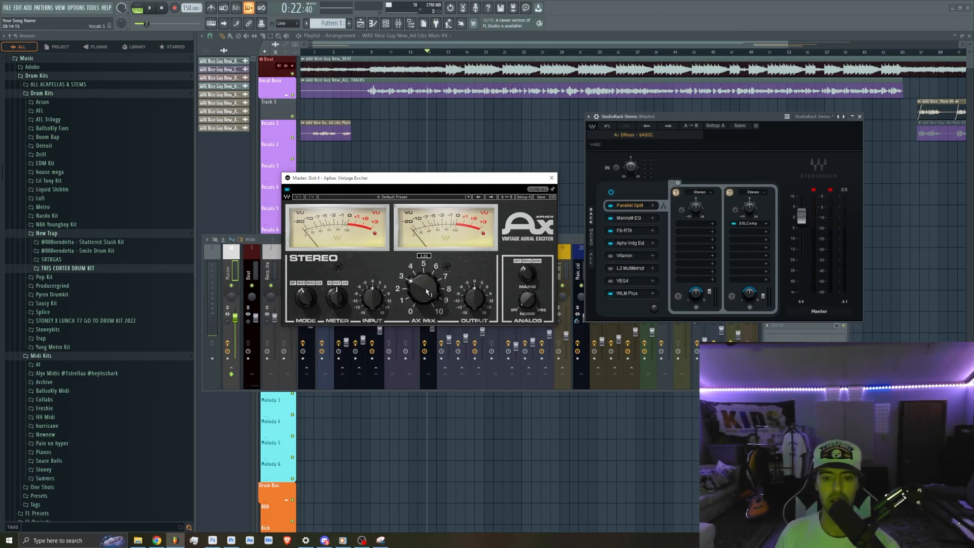
{"action": "key", "text": "space"}
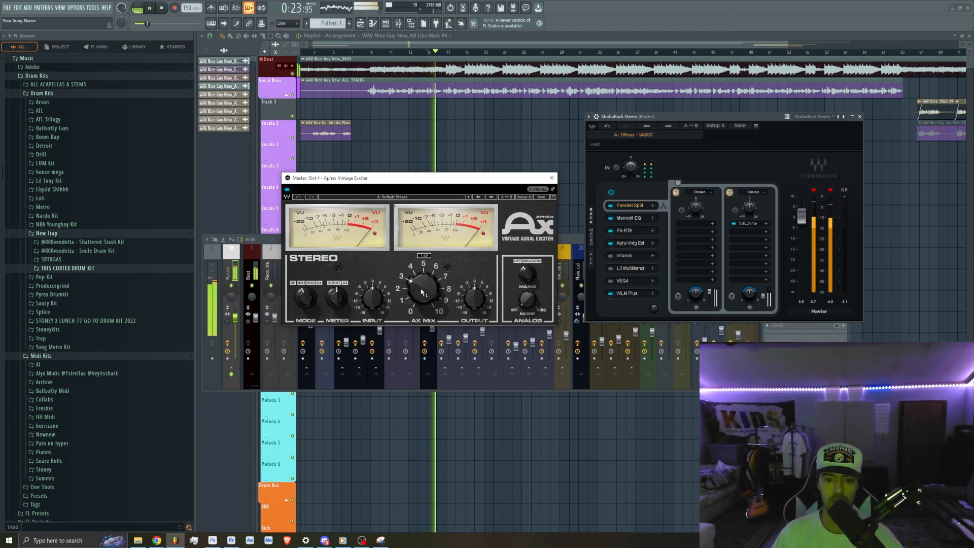
{"action": "mouse_move", "coordinate": [422, 292]}
{"action": "left_mouse_down"}
{"action": "mouse_move", "coordinate": [422, 264]}
{"action": "mouse_move", "coordinate": [419, 303]}
{"action": "left_mouse_up"}
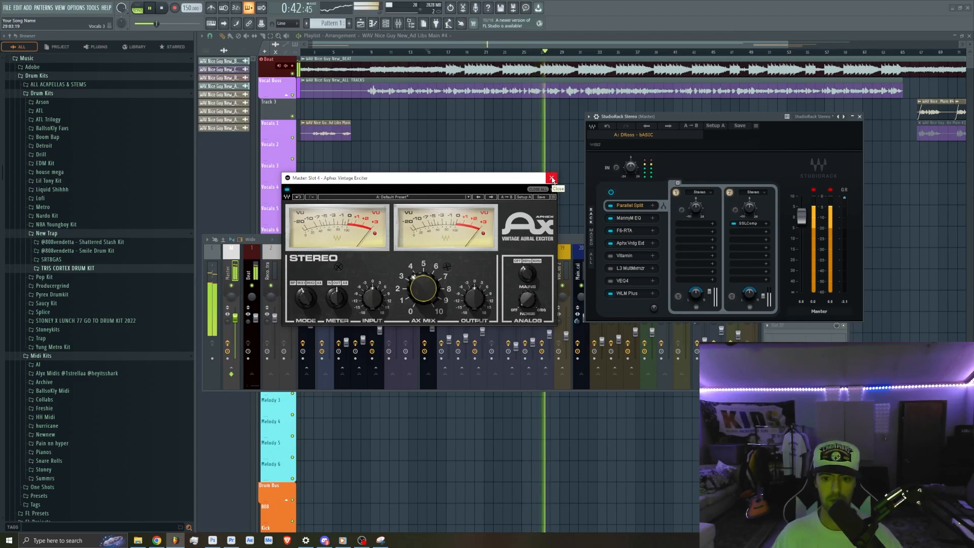
{"action": "key", "text": "space"}
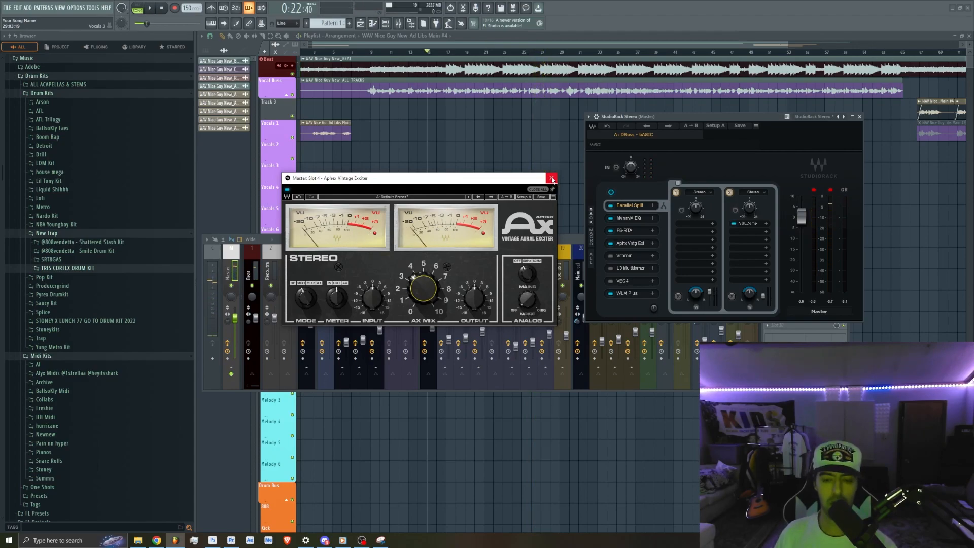
{"action": "mouse_move", "coordinate": [443, 303]}
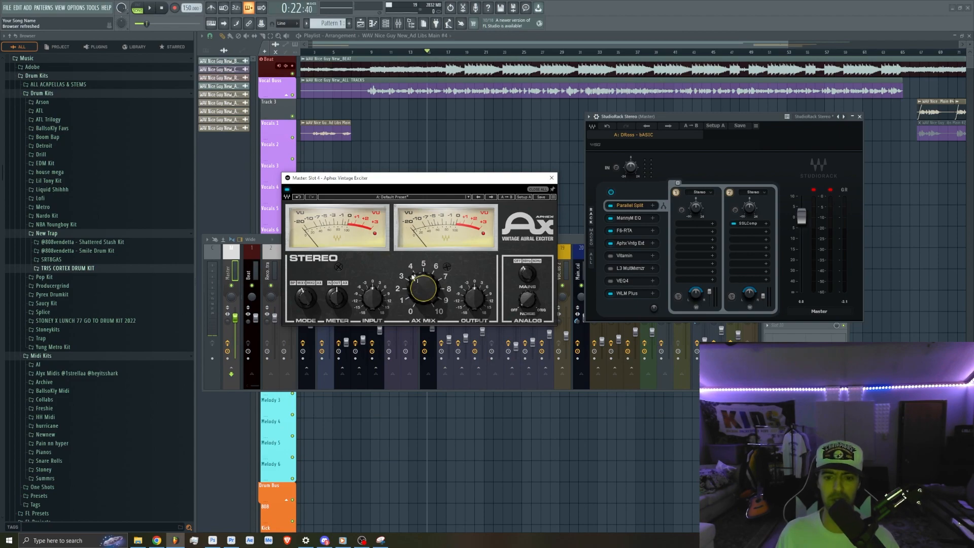
{"action": "left_click", "coordinate": [552, 179]}
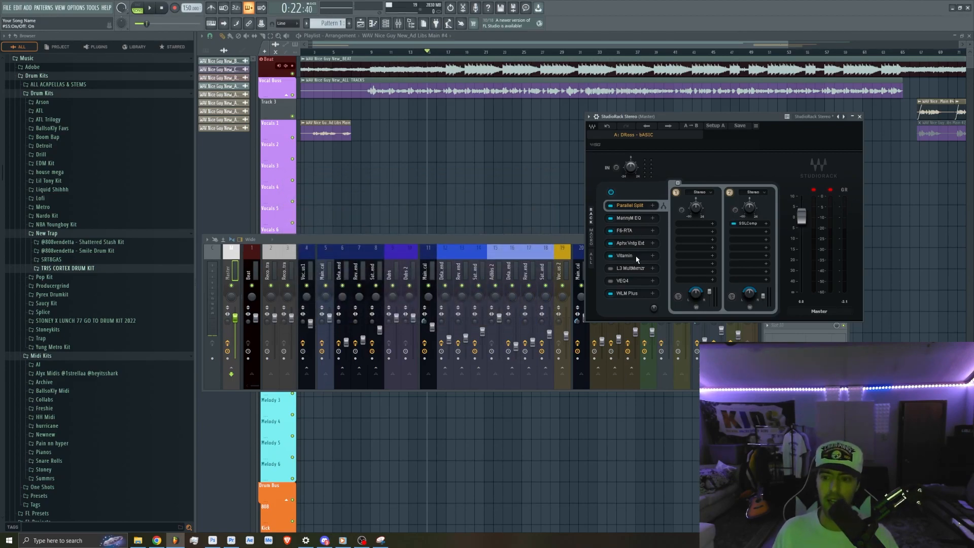
Open Vitamin in the rack and set the Lo band's width to 0.00.
{"action": "left_click", "coordinate": [622, 256]}
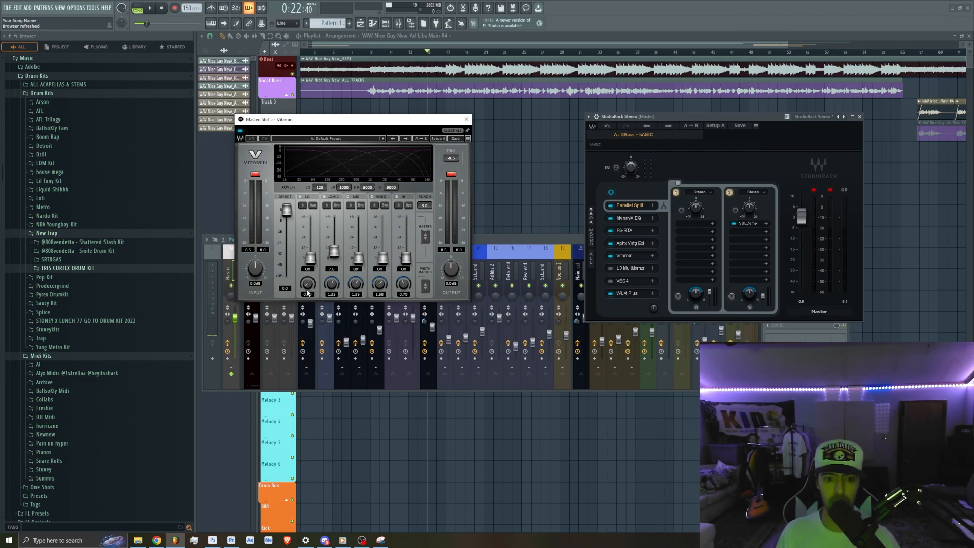
{"action": "left_click_drag", "start_coordinate": [307, 287], "coordinate": [309, 291]}
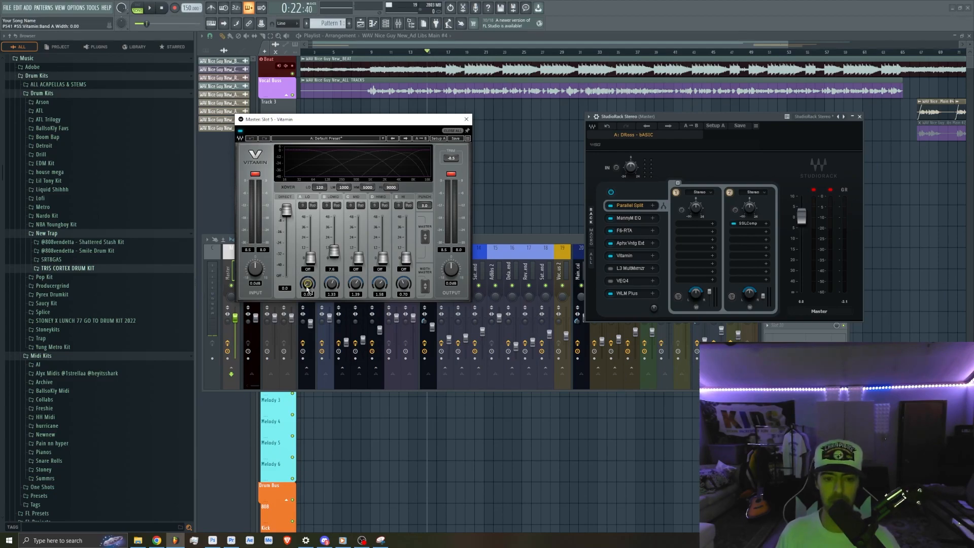
Solo Vitamin's low-mid band and, during playback, set its width to 1.14 and its gain to about 8.6.
{"action": "left_click", "coordinate": [326, 206]}
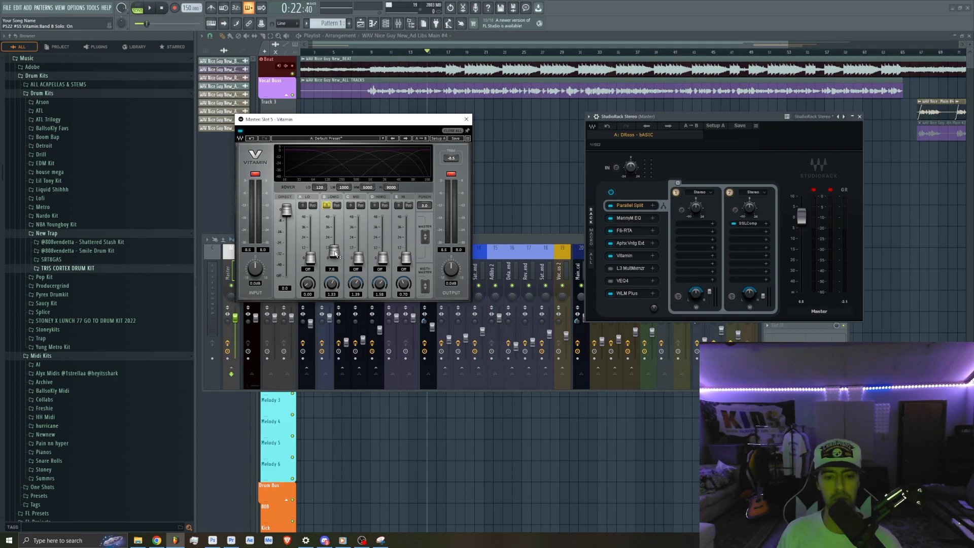
{"action": "left_click_drag", "start_coordinate": [334, 254], "coordinate": [335, 263]}
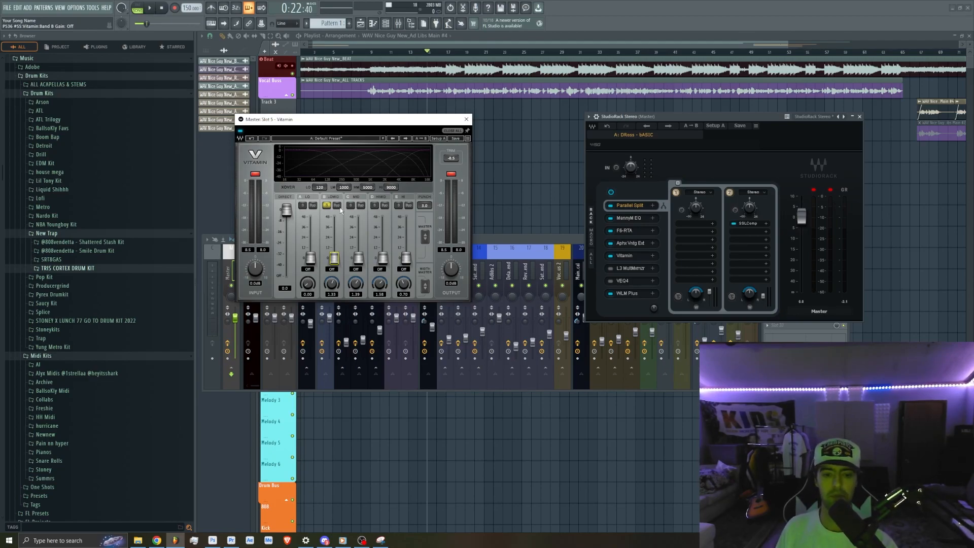
{"action": "key", "text": "space"}
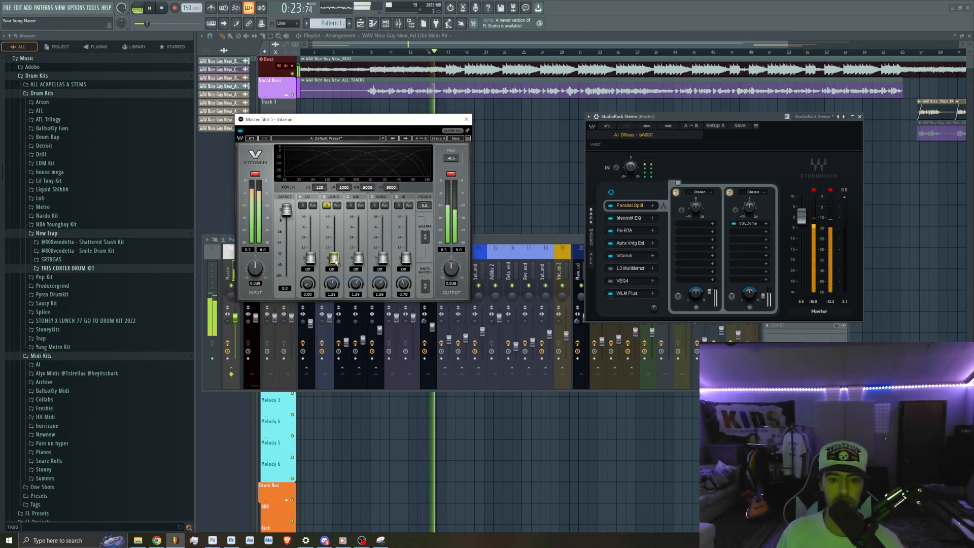
{"action": "left_click_drag", "start_coordinate": [332, 283], "coordinate": [332, 325]}
{"action": "mouse_move", "coordinate": [332, 284]}
{"action": "left_mouse_down"}
{"action": "mouse_move", "coordinate": [332, 256]}
{"action": "mouse_move", "coordinate": [332, 292]}
{"action": "left_mouse_up"}
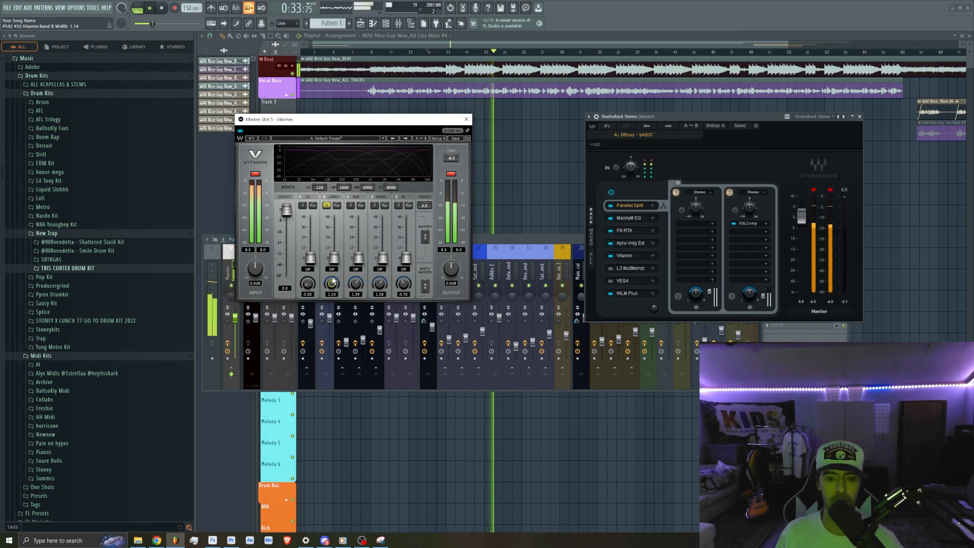
{"action": "mouse_move", "coordinate": [334, 258]}
{"action": "left_mouse_down"}
{"action": "mouse_move", "coordinate": [334, 220]}
{"action": "mouse_move", "coordinate": [335, 251]}
{"action": "left_mouse_up"}
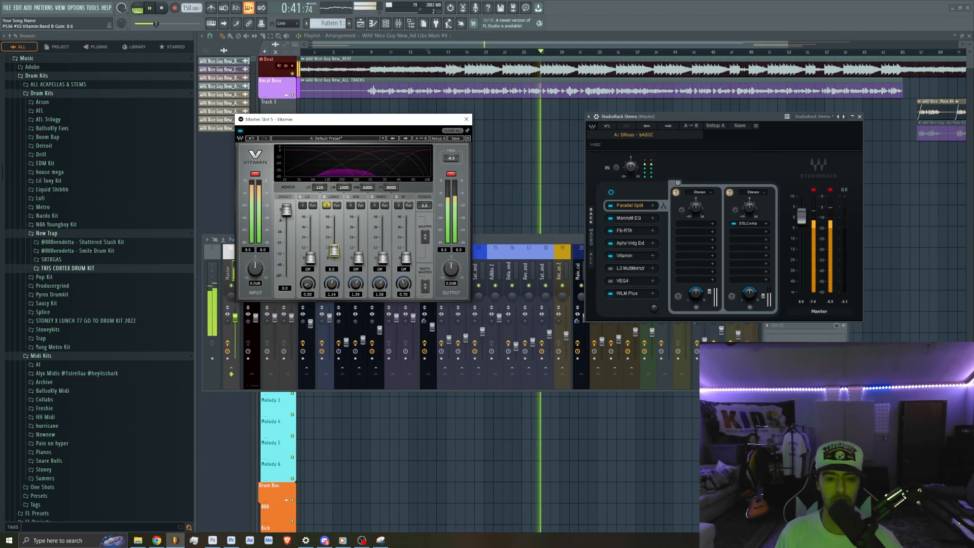
Solo Vitamin's mid and high-mid bands in turn, setting the mid width to 1.22 and the high-mid width to 1.56.
{"action": "left_click", "coordinate": [350, 205]}
{"action": "mouse_move", "coordinate": [356, 283]}
{"action": "left_mouse_down"}
{"action": "mouse_move", "coordinate": [356, 305]}
{"action": "mouse_move", "coordinate": [356, 289]}
{"action": "left_mouse_up"}
{"action": "left_click", "coordinate": [375, 205]}
{"action": "mouse_move", "coordinate": [379, 283]}
{"action": "left_mouse_down"}
{"action": "mouse_move", "coordinate": [380, 315]}
{"action": "mouse_move", "coordinate": [380, 284]}
{"action": "left_mouse_up"}
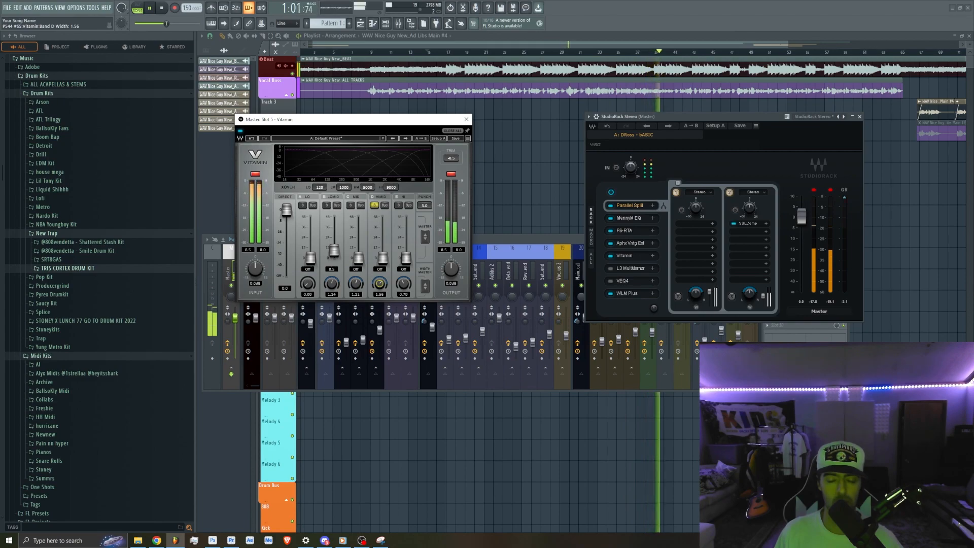
Switch the solo to Vitamin's Hi band, try its width at 0.00 and settle it at about 0.78.
{"action": "left_click", "coordinate": [375, 206]}
{"action": "left_click", "coordinate": [398, 205]}
{"action": "left_click_drag", "start_coordinate": [405, 288], "coordinate": [406, 285]}
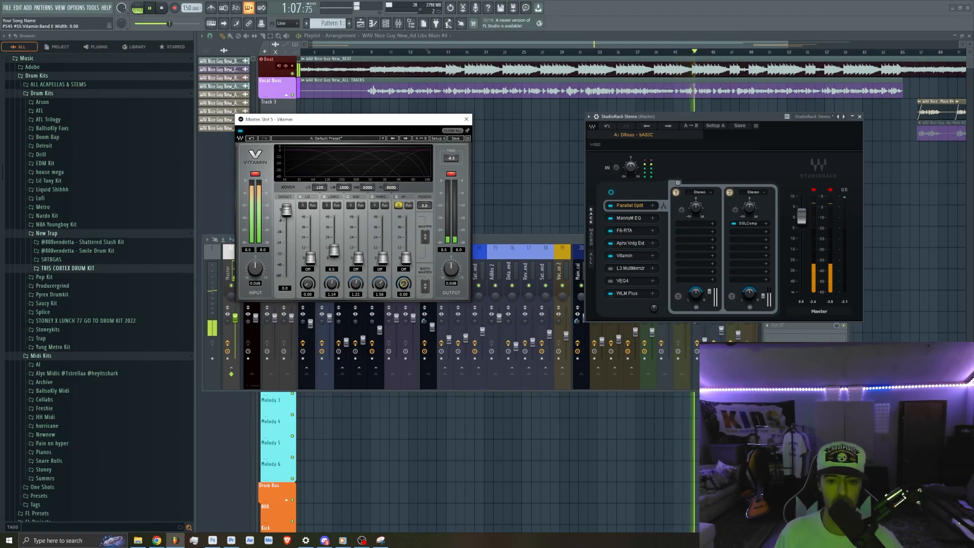
{"action": "left_click_drag", "start_coordinate": [405, 288], "coordinate": [405, 293]}
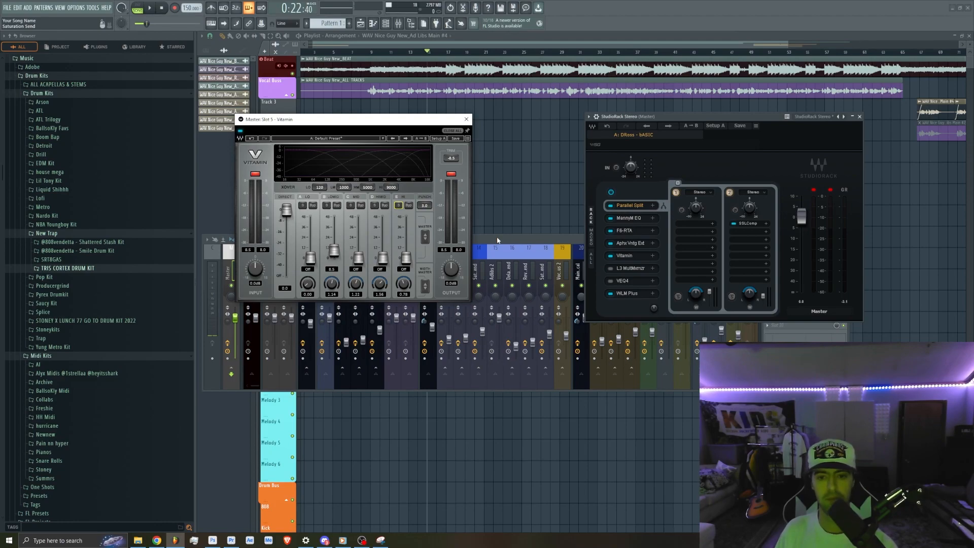
Play the song through Vitamin to check the sound, then stop playback and close the plugin.
{"action": "key", "text": "space"}
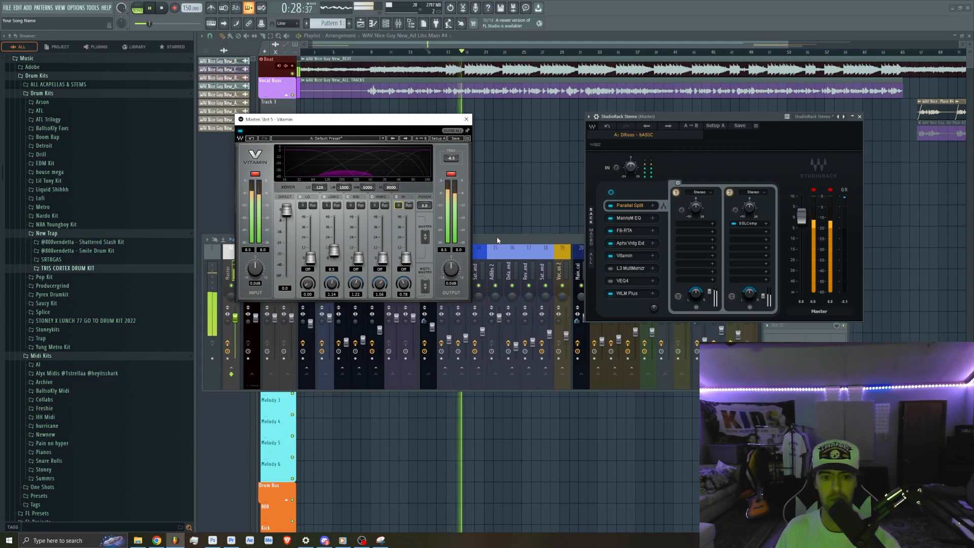
{"action": "key", "text": "space"}
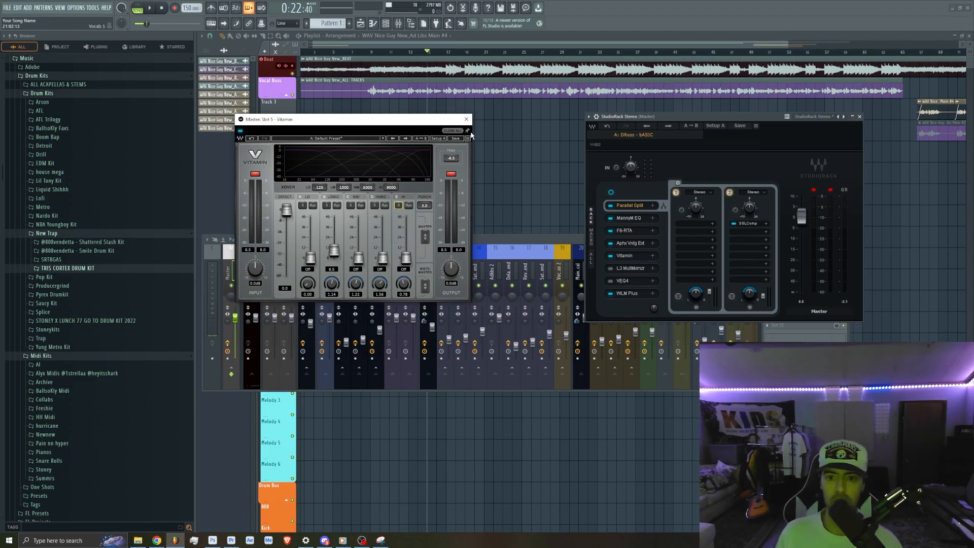
{"action": "left_click", "coordinate": [466, 119]}
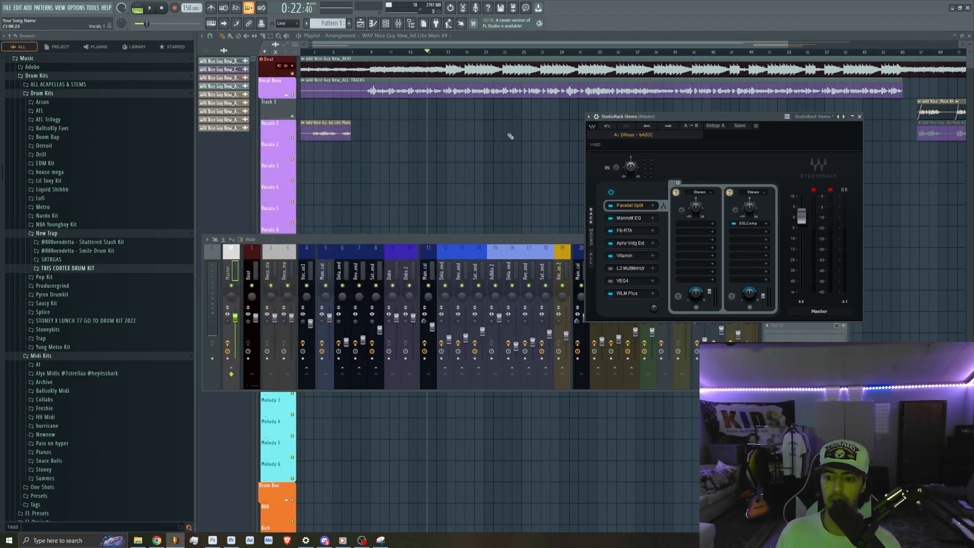
Open WLM Plus, reset its readings, measure the master's loudness during playback, and close the meter.
{"action": "left_click", "coordinate": [635, 269]}
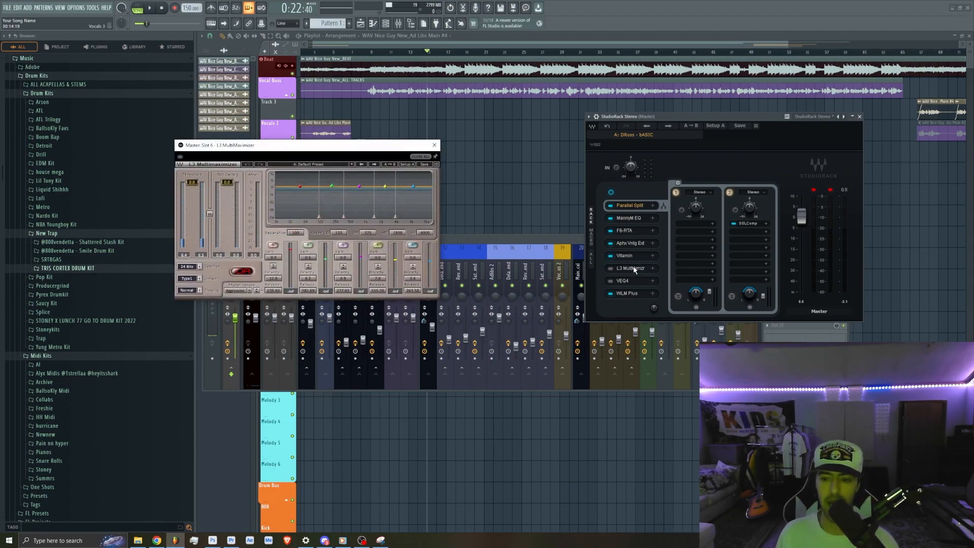
{"action": "left_click", "coordinate": [632, 298]}
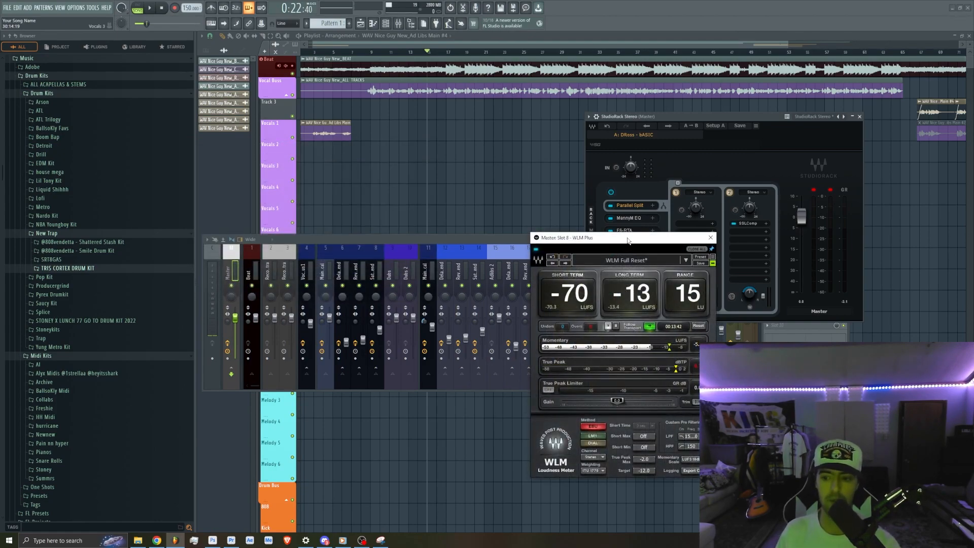
{"action": "left_click", "coordinate": [699, 326]}
{"action": "key", "text": "space"}
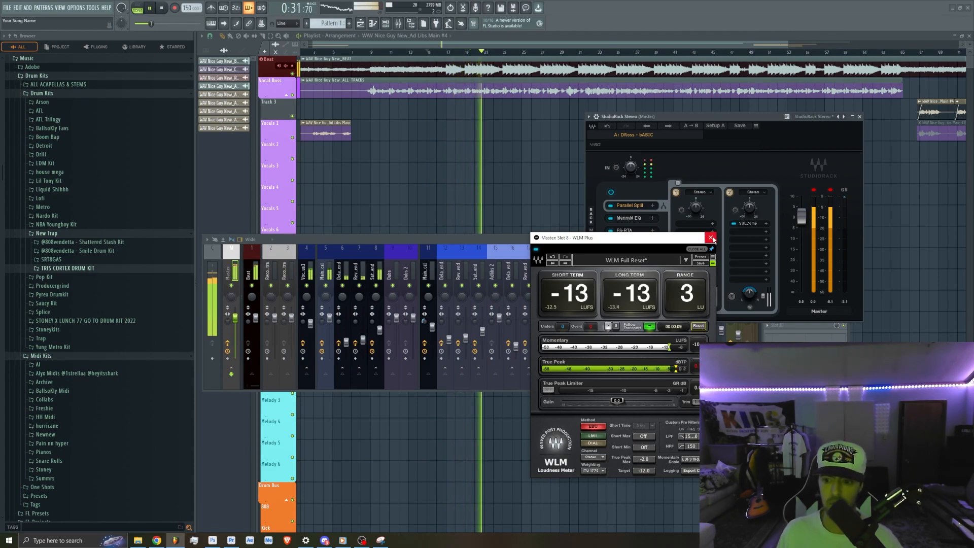
{"action": "key", "text": "space"}
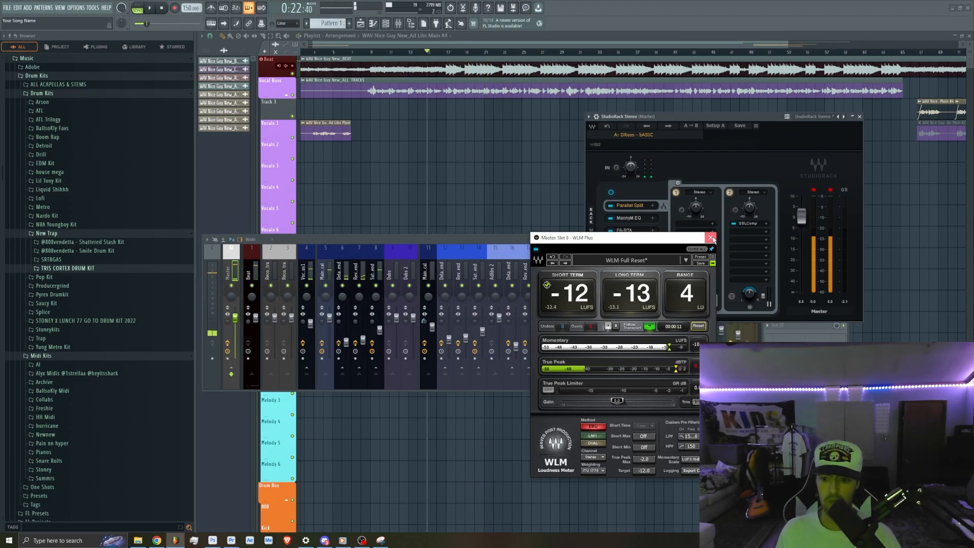
{"action": "left_click", "coordinate": [712, 238]}
Turn on and open L3 MultiMaximizer in the rack, try its threshold at -4.8 dB and return it to 0.0 dB.
{"action": "left_click", "coordinate": [611, 269]}
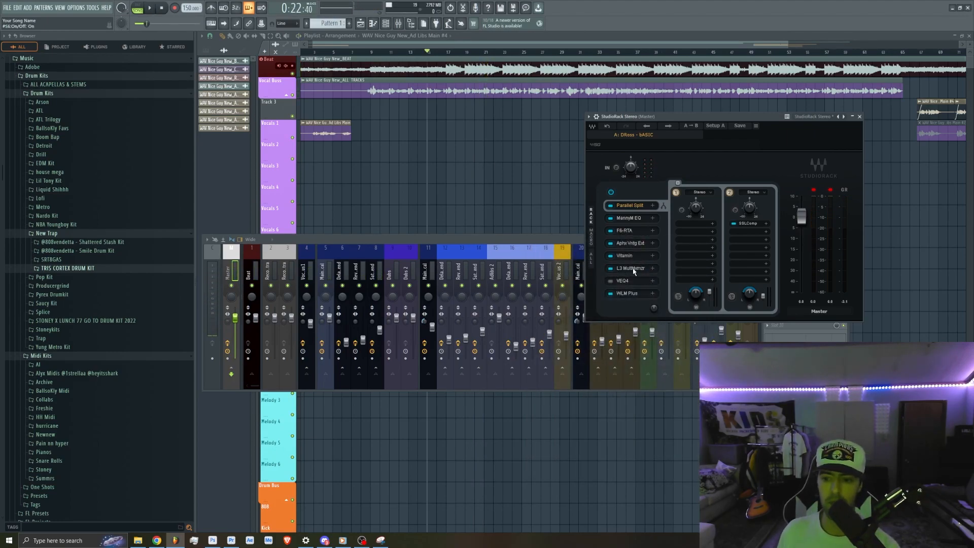
{"action": "left_click", "coordinate": [631, 268]}
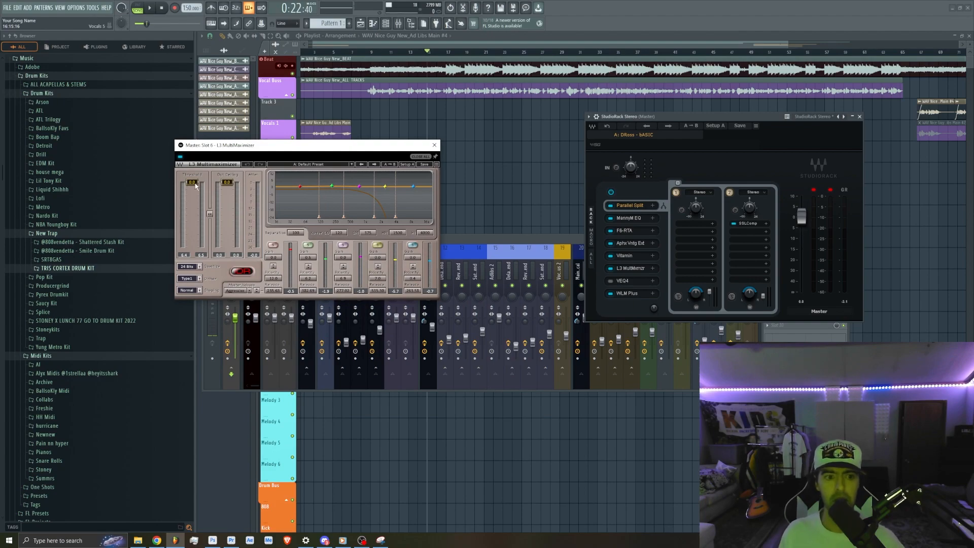
{"action": "left_click_drag", "start_coordinate": [195, 186], "coordinate": [192, 201]}
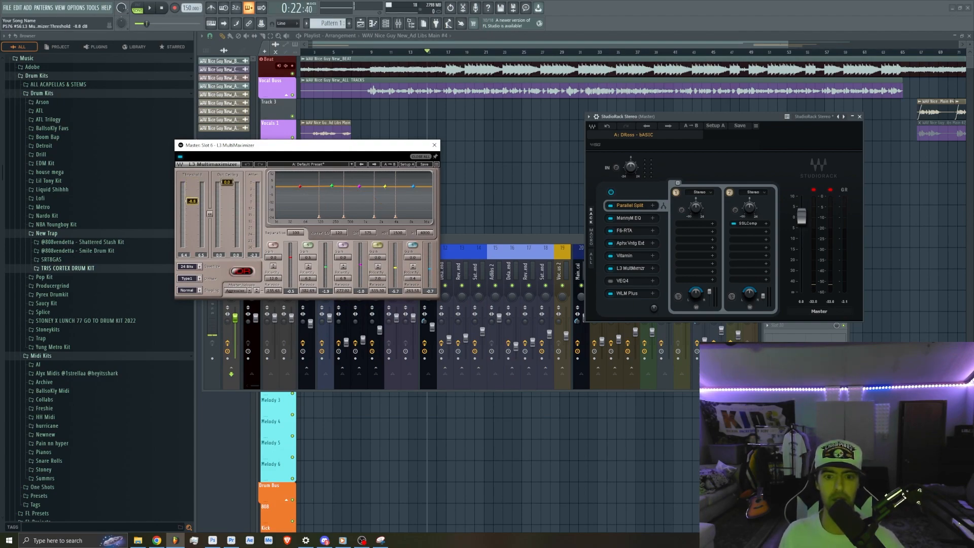
{"action": "left_click_drag", "start_coordinate": [192, 201], "coordinate": [195, 186]}
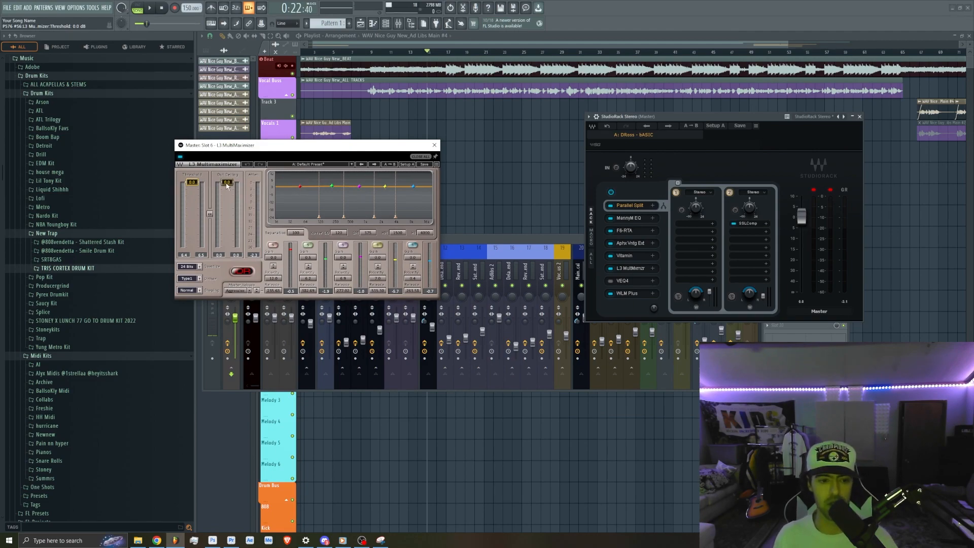
Open WLM Plus beside L3 MultiMaximizer, start playback, and set the limiter's threshold to -1.0 dB.
{"action": "left_click", "coordinate": [627, 293]}
{"action": "left_click_drag", "start_coordinate": [643, 241], "coordinate": [770, 222]}
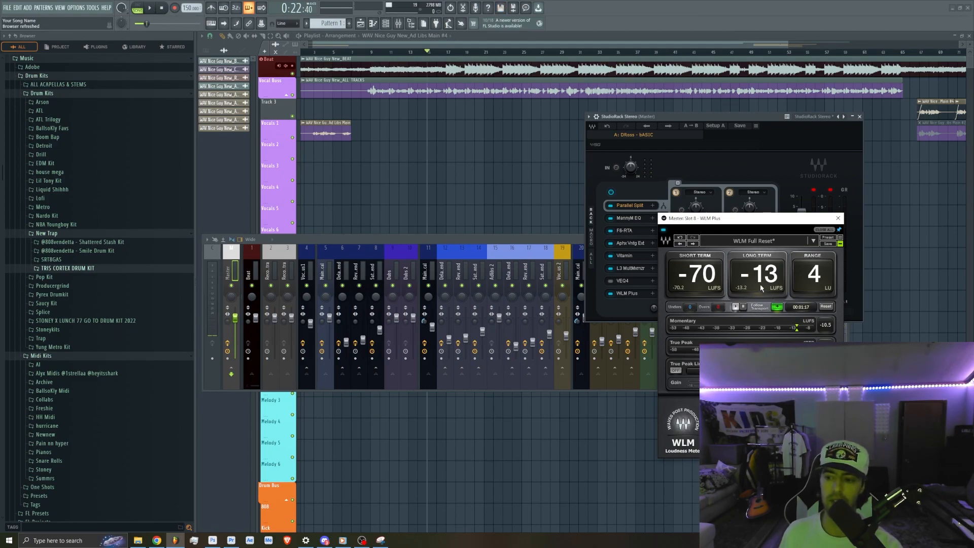
{"action": "left_click", "coordinate": [638, 270]}
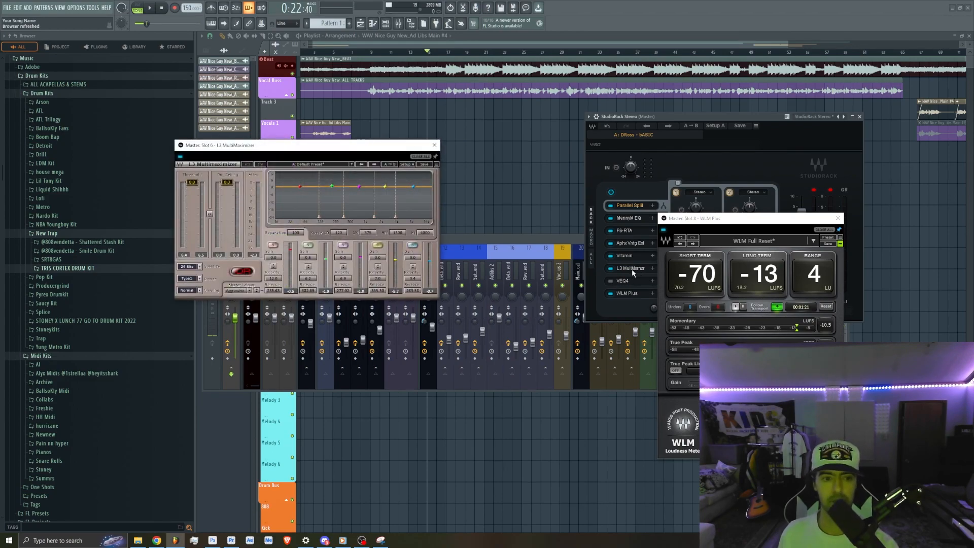
{"action": "key", "text": "space"}
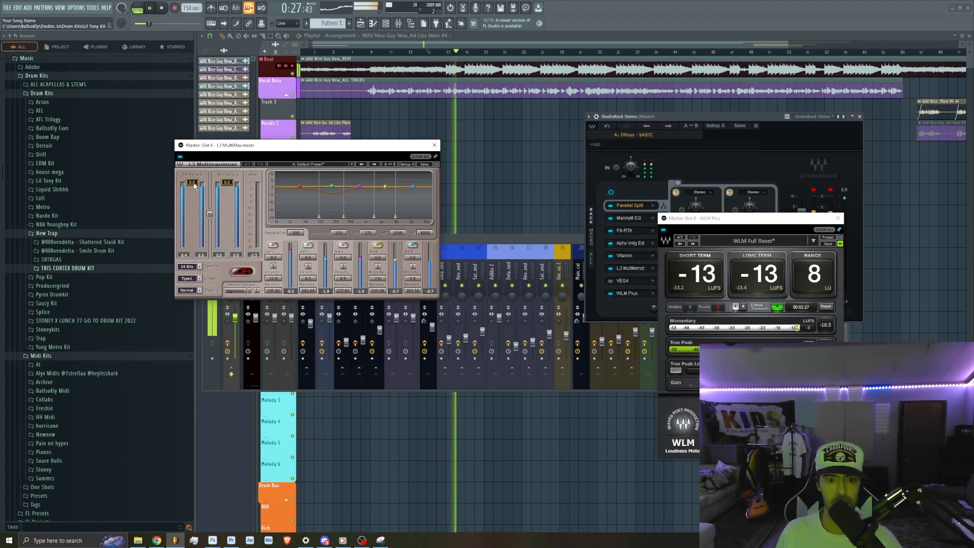
{"action": "left_click_drag", "start_coordinate": [194, 186], "coordinate": [194, 192]}
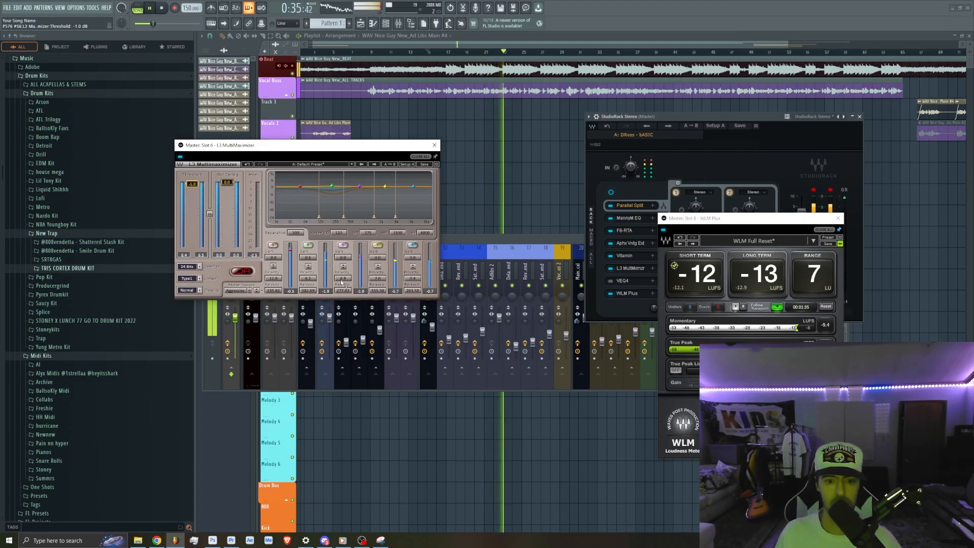
Solo L3 MultiMaximizer's band 2, try its priority at 12.0 dB, restore the priority, and turn off the solo.
{"action": "left_click", "coordinate": [308, 245]}
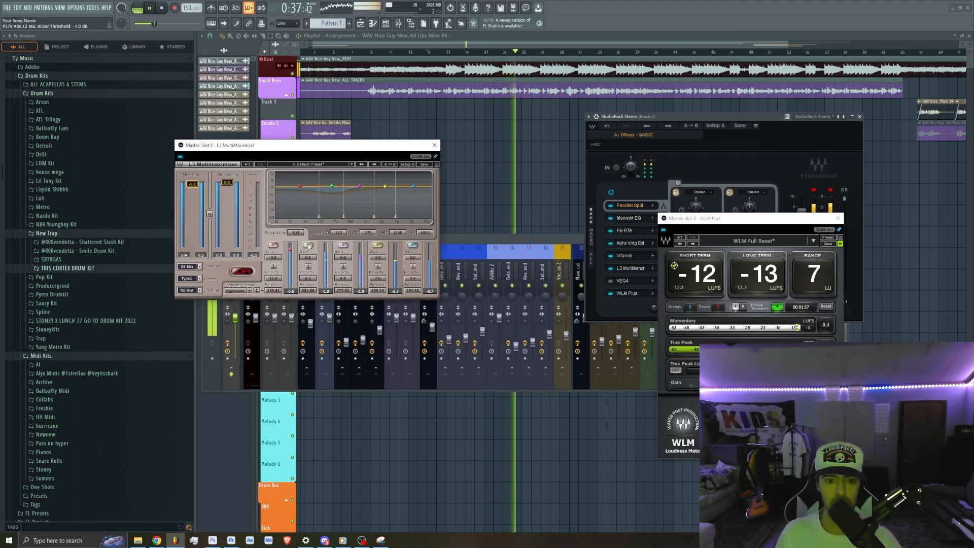
{"action": "mouse_move", "coordinate": [308, 278]}
{"action": "left_mouse_down"}
{"action": "mouse_move", "coordinate": [308, 264]}
{"action": "mouse_move", "coordinate": [308, 292]}
{"action": "mouse_move", "coordinate": [308, 269]}
{"action": "left_mouse_up"}
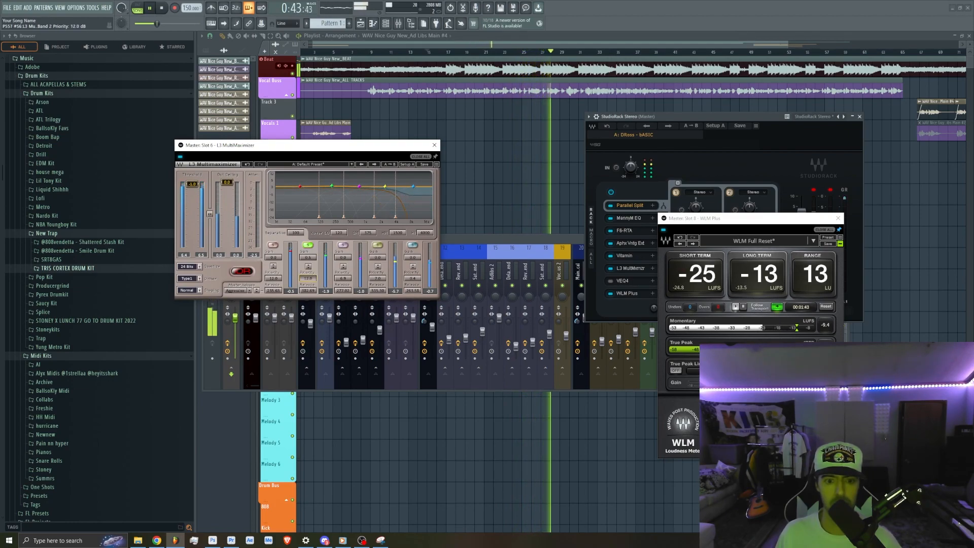
{"action": "left_click_drag", "start_coordinate": [308, 270], "coordinate": [308, 282]}
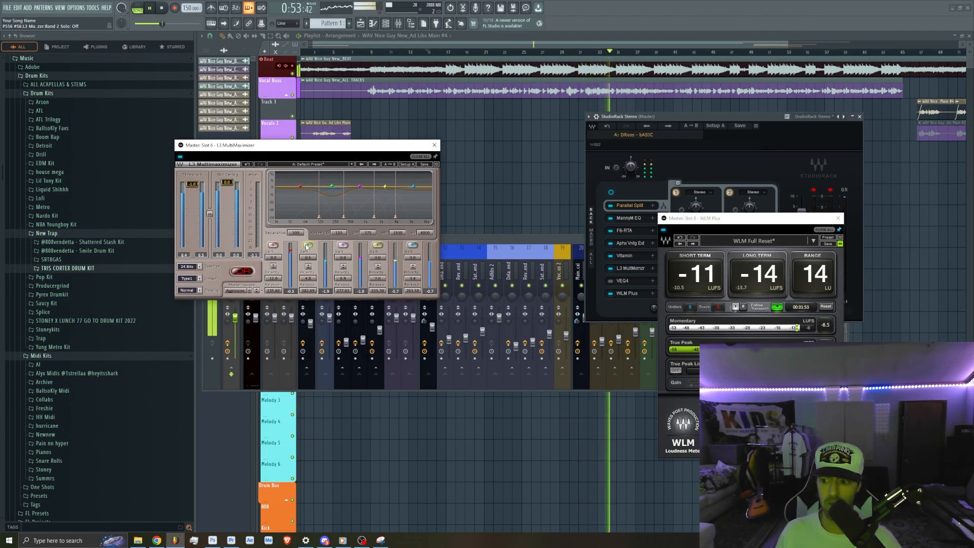
Reset WLM Plus, close L3, compare the master's loudness with L3 bypassed and active, stop playback, and close the meter.
{"action": "left_click", "coordinate": [826, 306]}
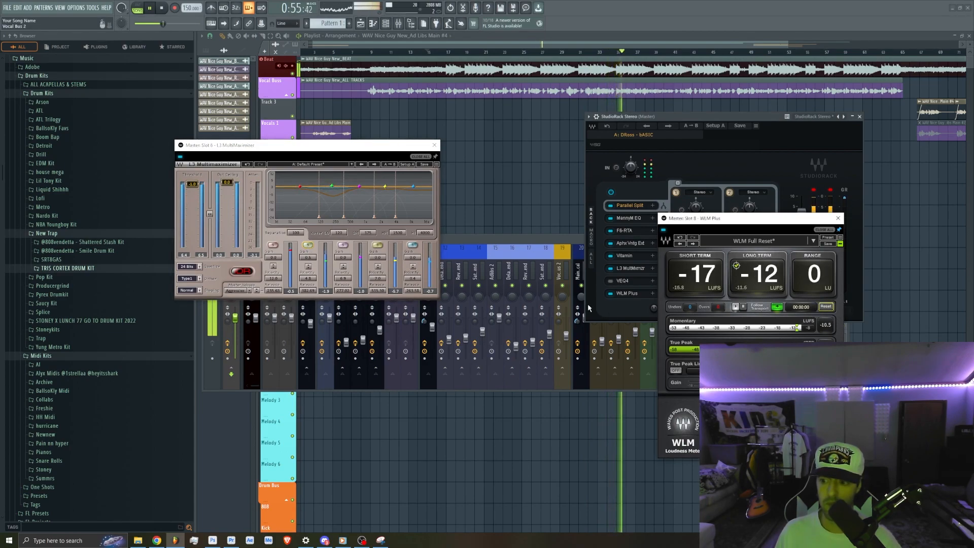
{"action": "left_click", "coordinate": [435, 146]}
{"action": "left_click", "coordinate": [611, 268]}
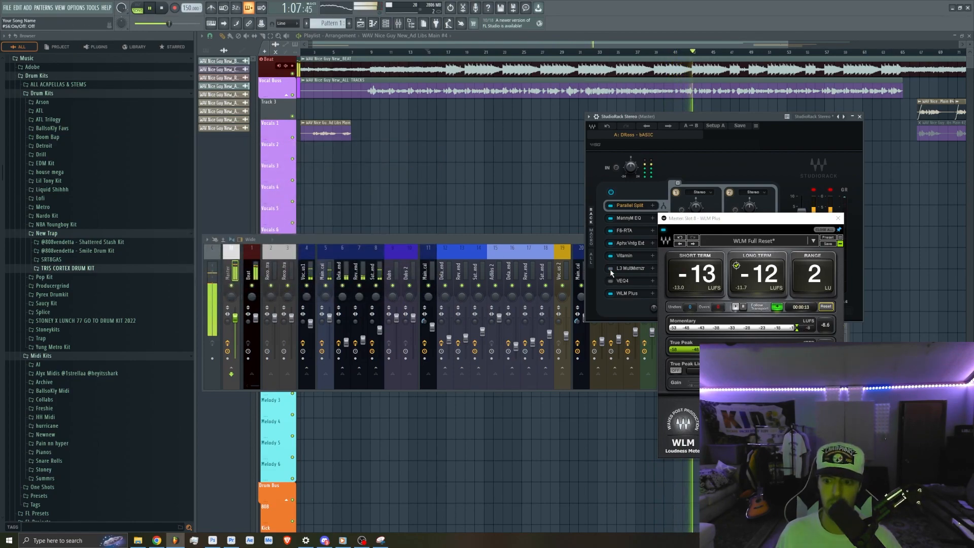
{"action": "left_click", "coordinate": [611, 268]}
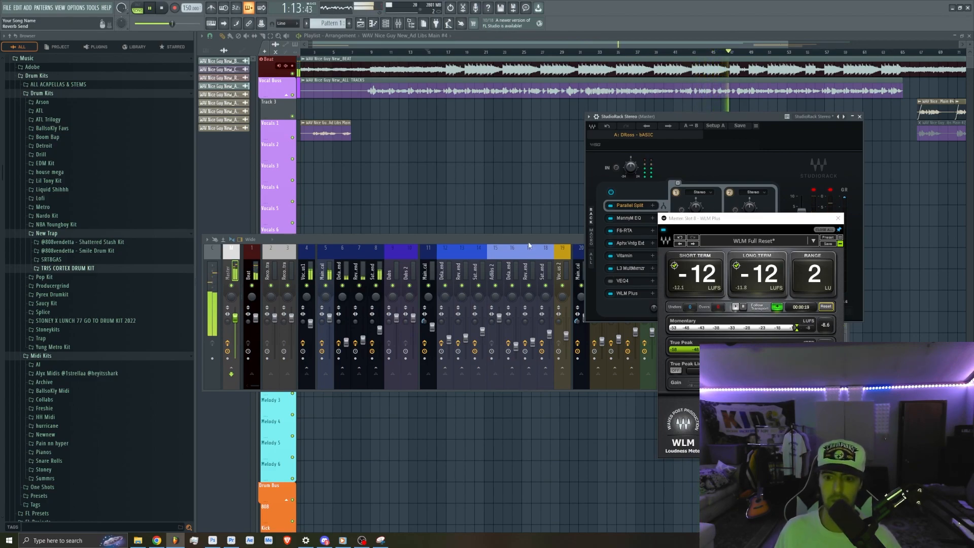
{"action": "key", "text": "space"}
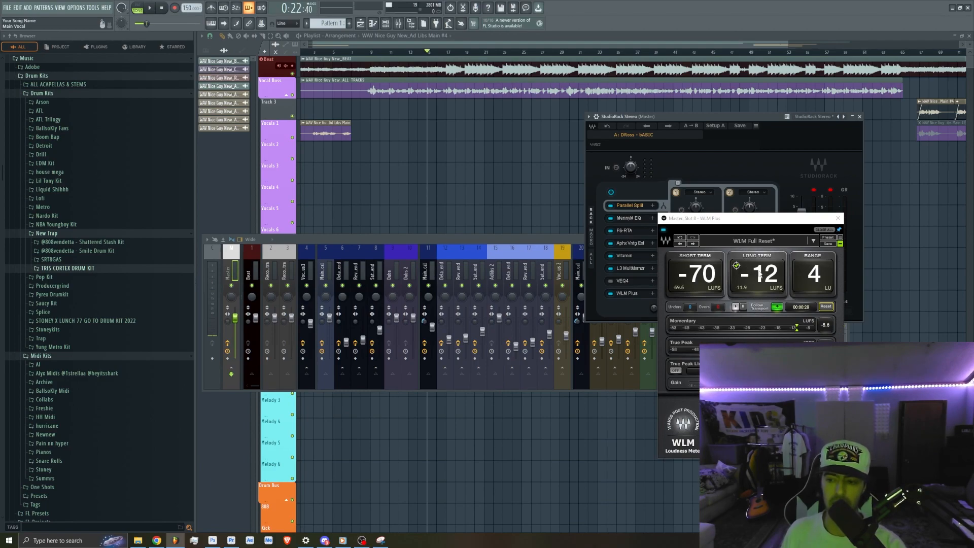
{"action": "left_click", "coordinate": [838, 219]}
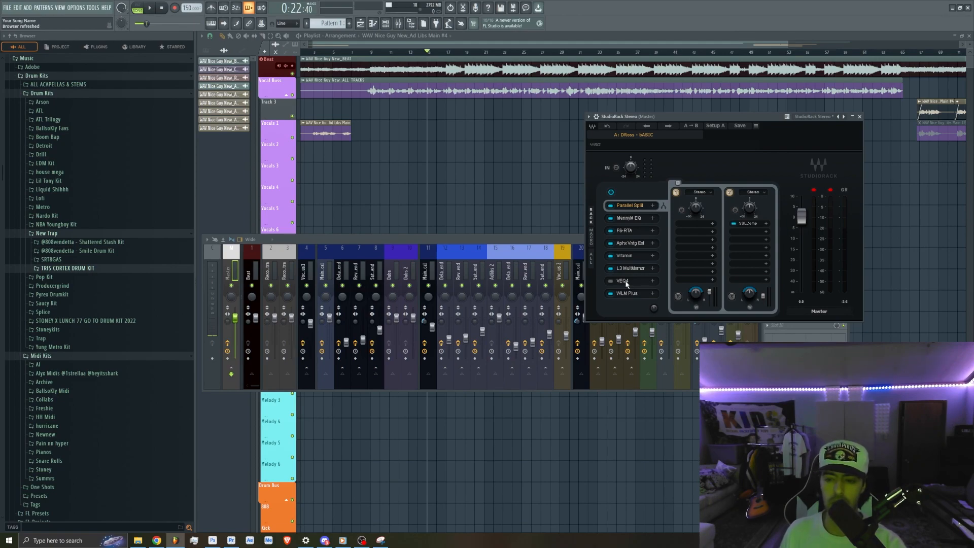
Open the bypassed VEQ4 in the rack to look at its controls, and close it.
{"action": "left_click", "coordinate": [632, 281]}
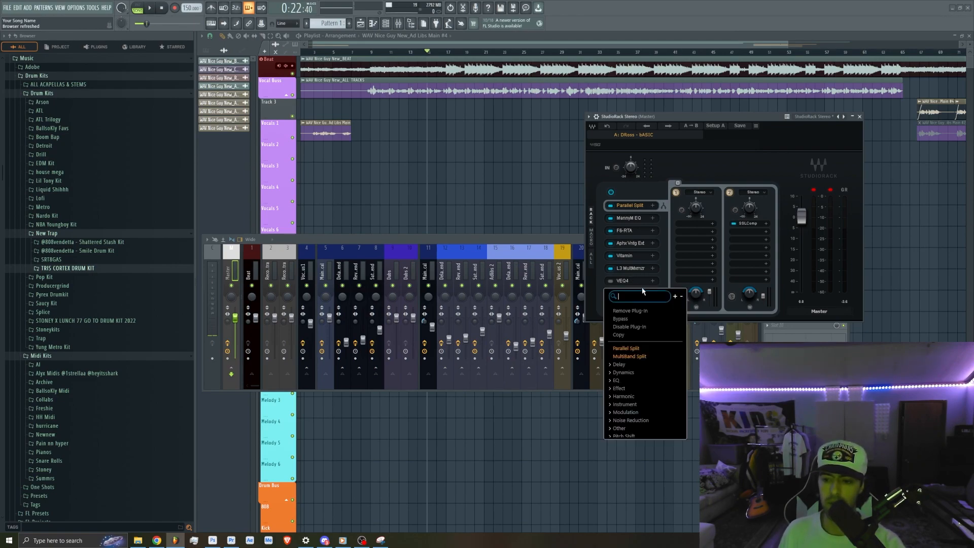
{"action": "left_click", "coordinate": [635, 282]}
{"action": "left_click", "coordinate": [635, 281]}
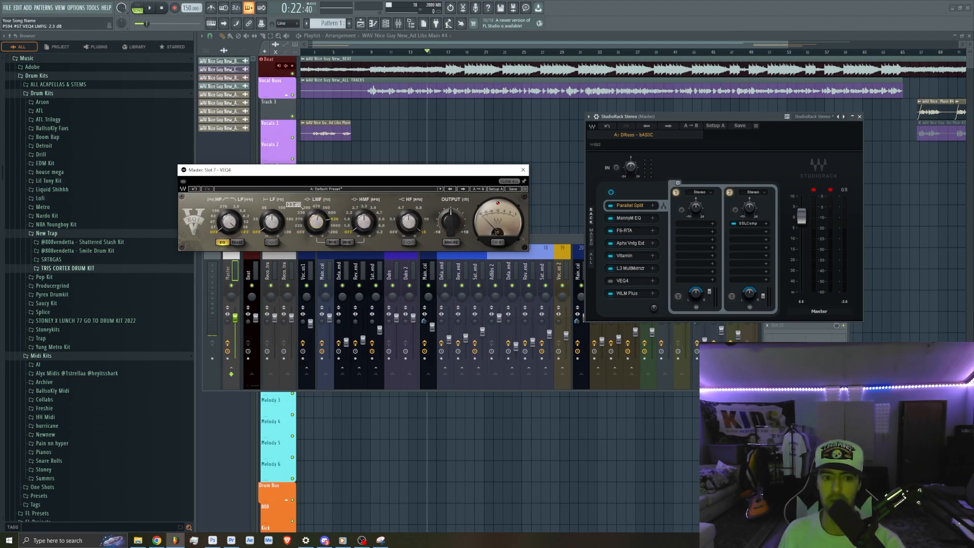
{"action": "left_click", "coordinate": [522, 171]}
Replace VEQ4 with PuigTec EQP1A in the rack and set its low frequency to 30 Hz.
{"action": "right_click", "coordinate": [631, 283]}
{"action": "type", "text": "pul"}
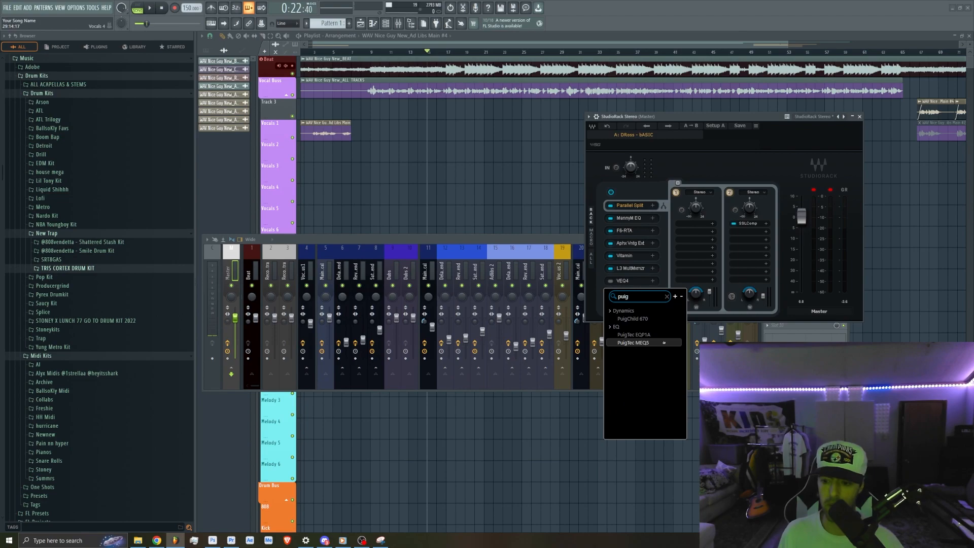
{"action": "left_click", "coordinate": [660, 335]}
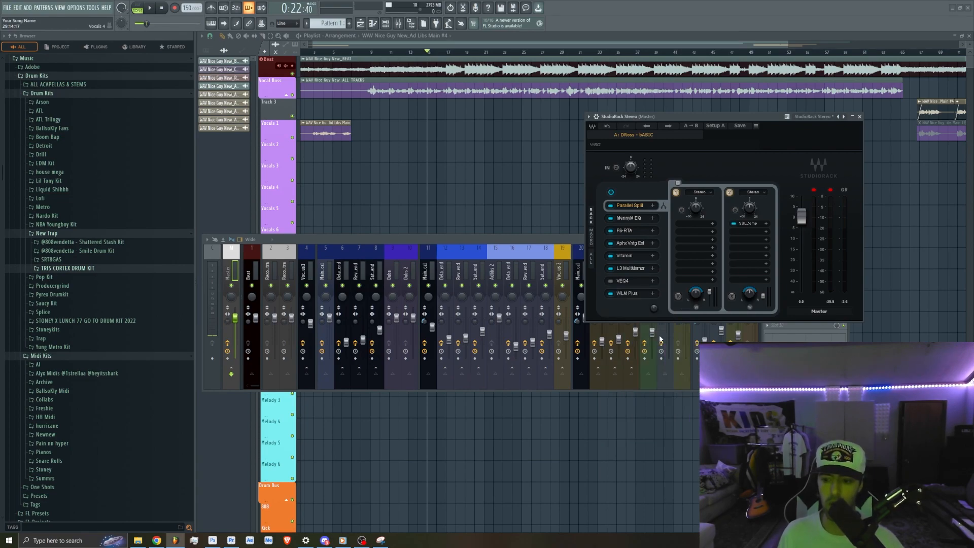
{"action": "left_click_drag", "start_coordinate": [451, 231], "coordinate": [432, 205]}
{"action": "left_click_drag", "start_coordinate": [399, 301], "coordinate": [398, 315]}
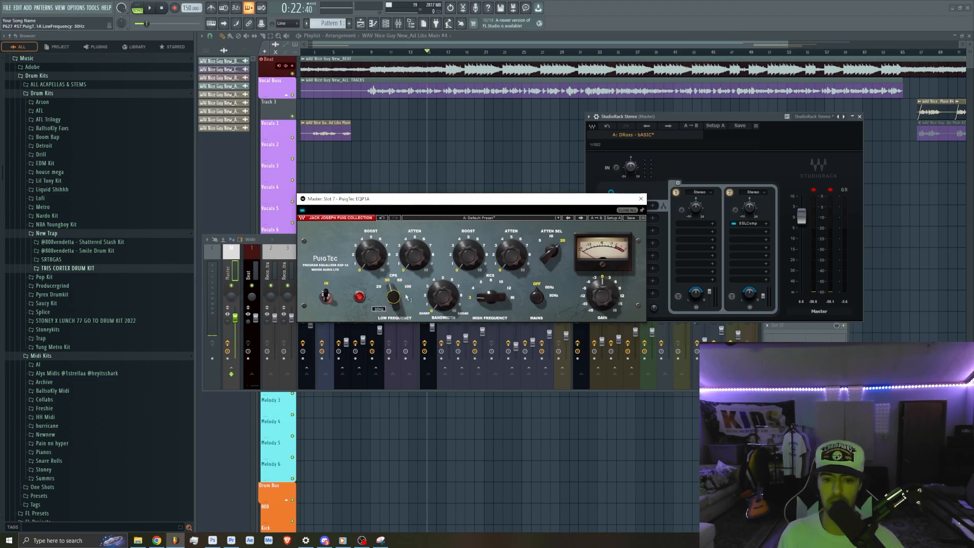
{"action": "left_click_drag", "start_coordinate": [435, 197], "coordinate": [472, 215]}
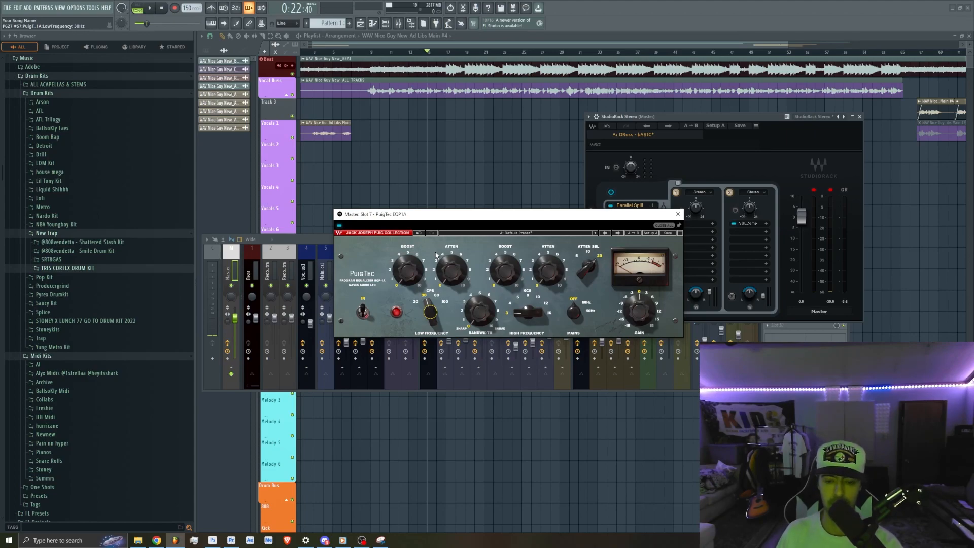
Set PuigTec EQP1A's low-frequency attenuation to 0.2 while the song plays, stop playback, and close the plugin.
{"action": "key", "text": "space"}
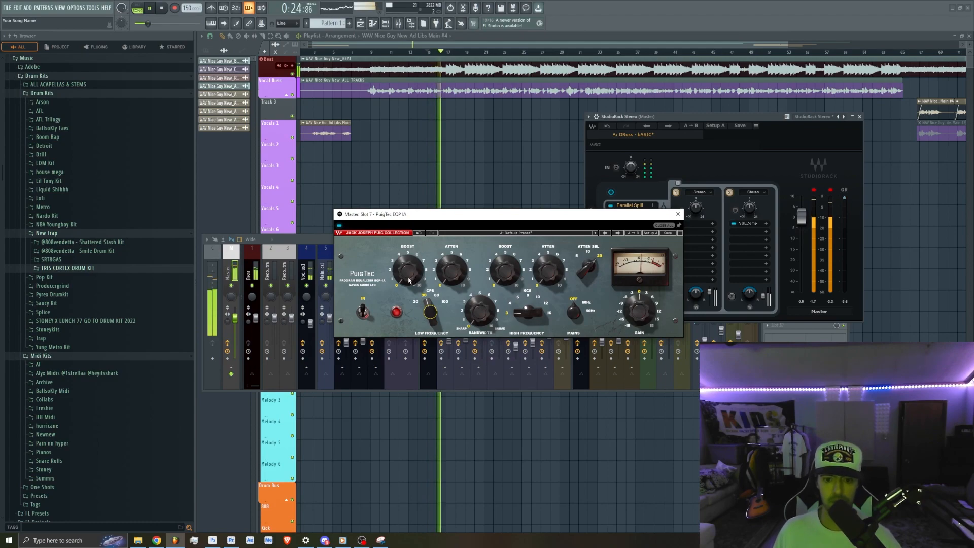
{"action": "left_click_drag", "start_coordinate": [417, 267], "coordinate": [452, 283]}
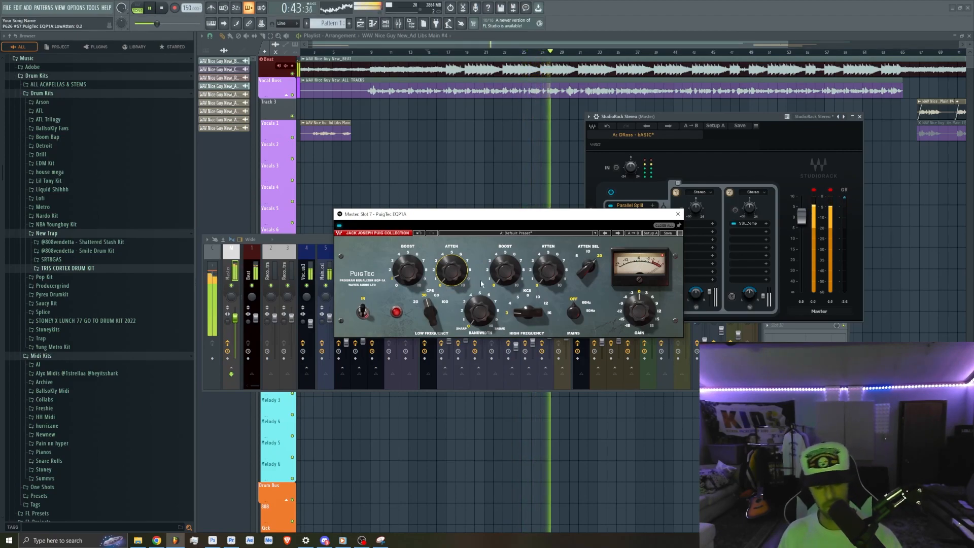
{"action": "key", "text": "space"}
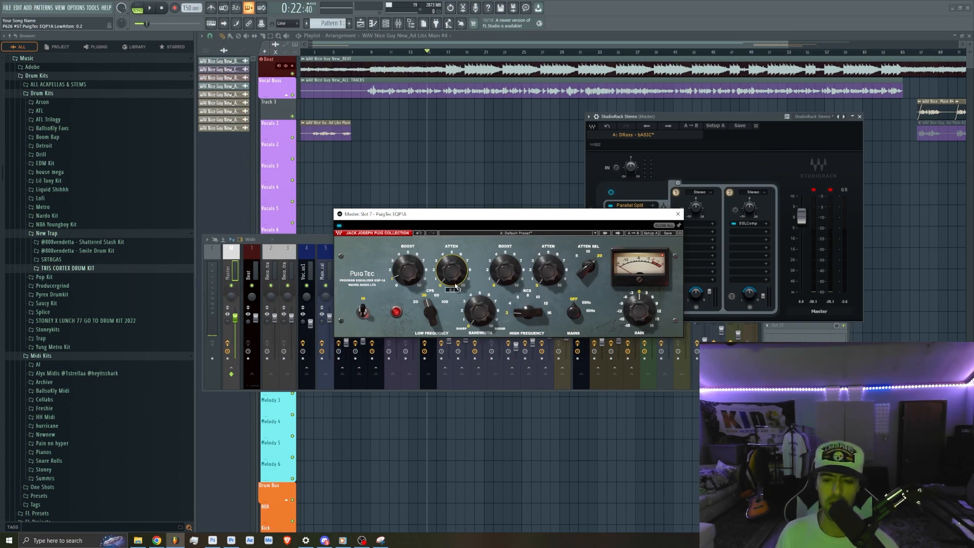
{"action": "left_click", "coordinate": [678, 214]}
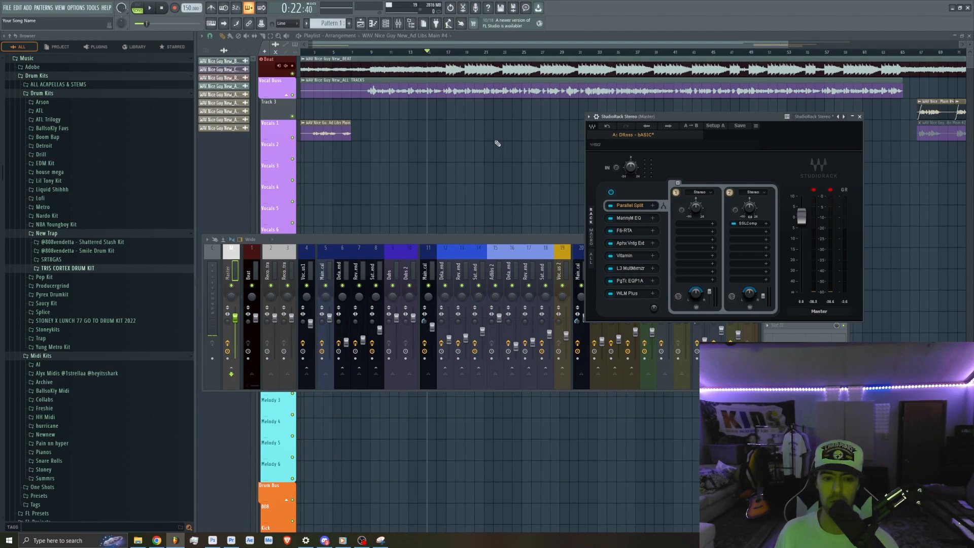
Clear the plugin and mixer windows, play the arrangement from before the beat comes in, and show the mixer again.
{"action": "key", "text": "F9"}
{"action": "key", "text": "Escape"}
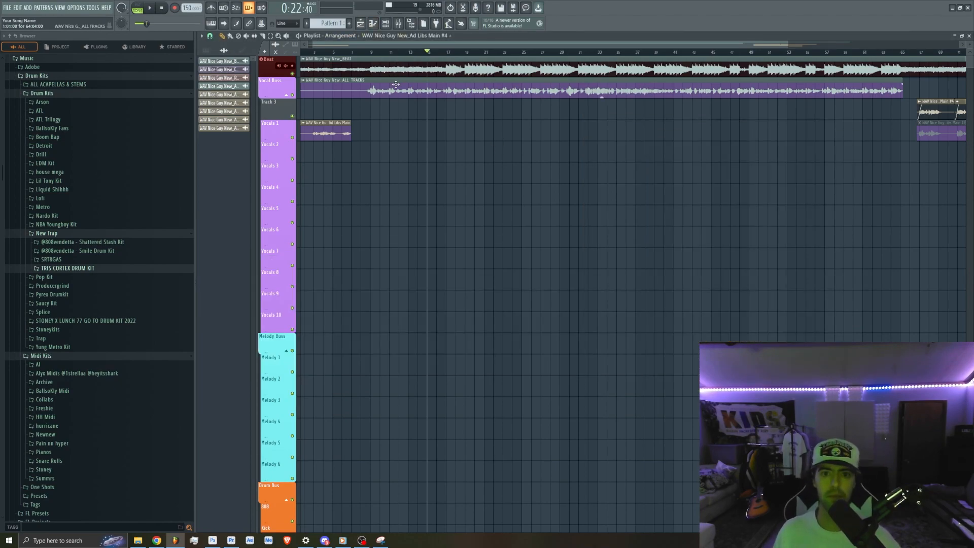
{"action": "left_click", "coordinate": [411, 53]}
{"action": "key", "text": "space"}
{"action": "key", "text": "F9"}
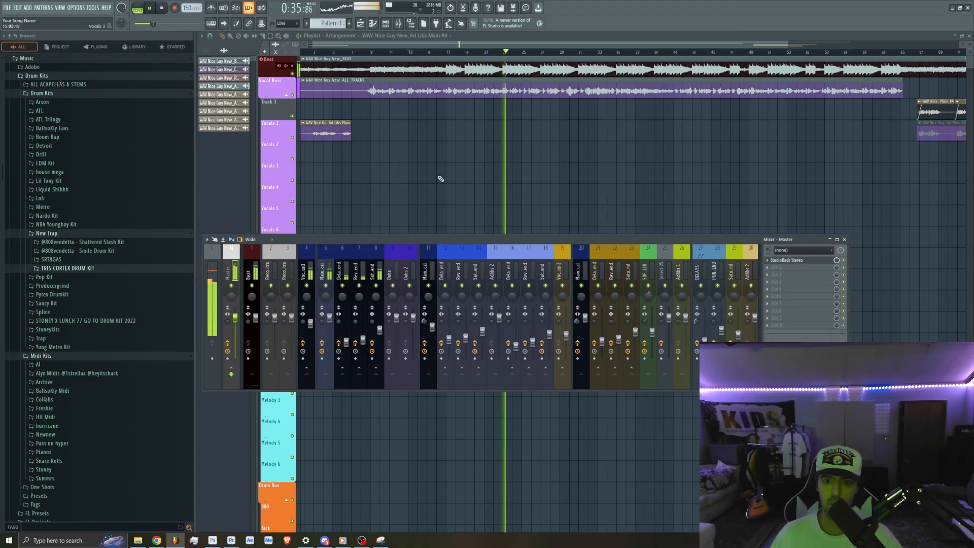
Lower the Vocal Bus1 volume to about 80% and create an automation clip for it.
{"action": "left_click", "coordinate": [308, 249]}
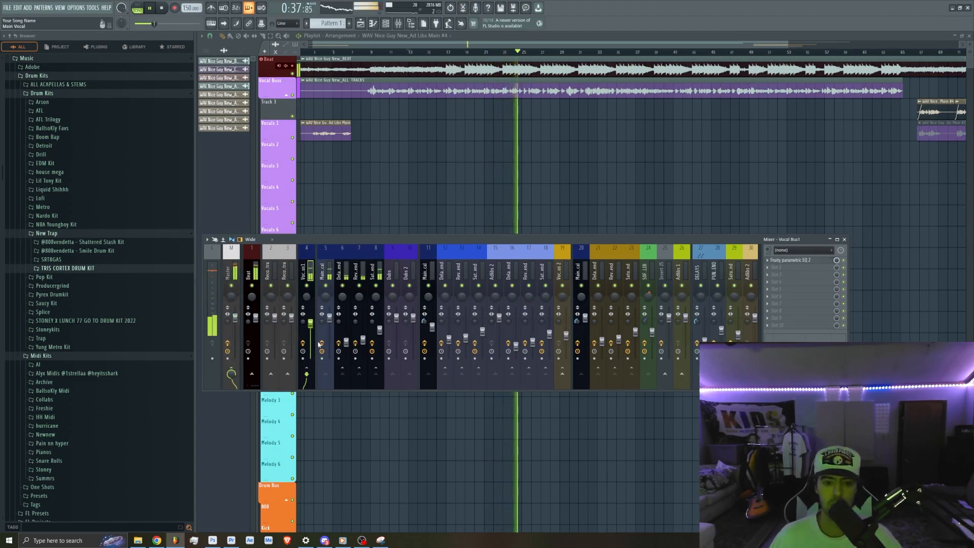
{"action": "scroll", "coordinate": [314, 330], "scroll_direction": "down", "scroll_amount": 2}
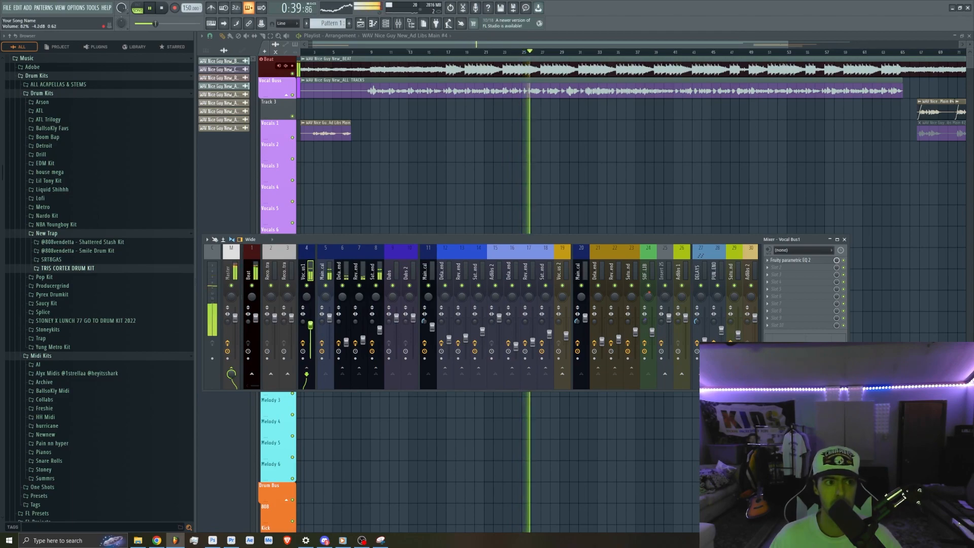
{"action": "right_click", "coordinate": [315, 330]}
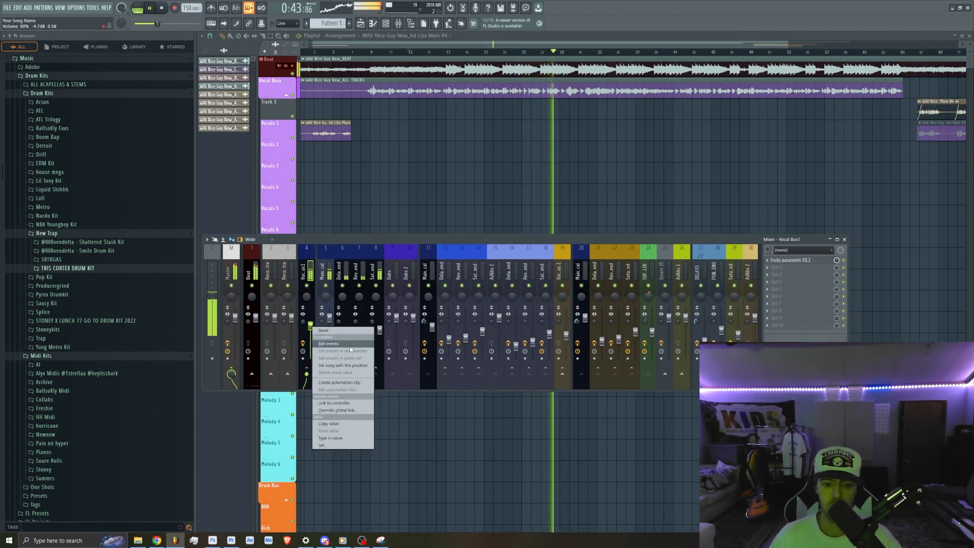
{"action": "left_click", "coordinate": [350, 383]}
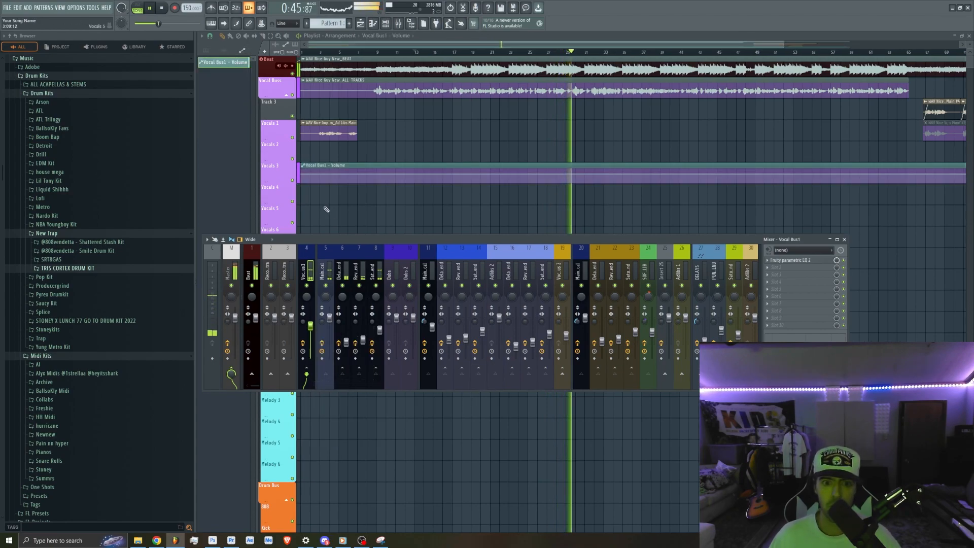
Copy the volume clip's starting value, add an automation point shortly before bar 17, and paste the 64% value onto it.
{"action": "right_click", "coordinate": [303, 175]}
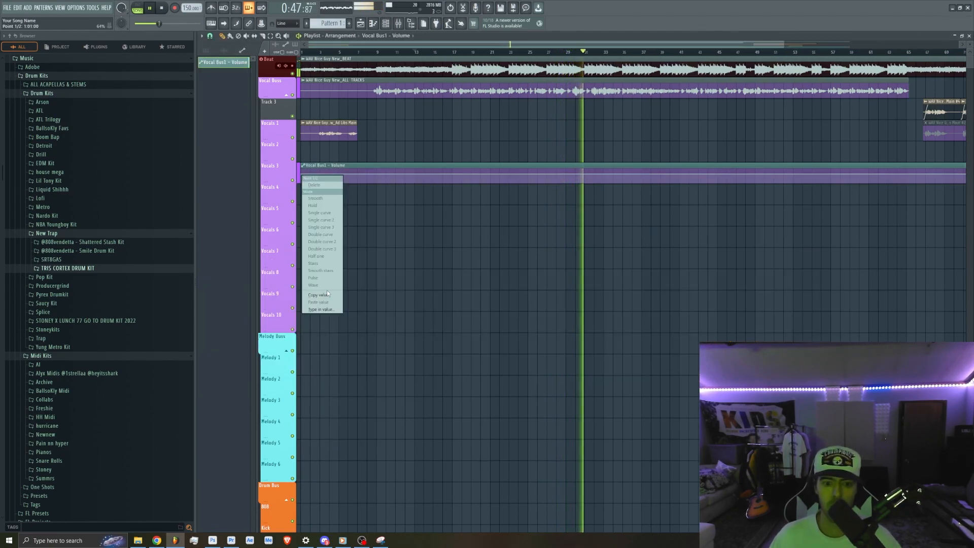
{"action": "left_click", "coordinate": [381, 241]}
{"action": "scroll", "coordinate": [457, 191], "scroll_direction": "up", "scroll_amount": 5}
{"action": "scroll", "coordinate": [433, 200], "scroll_direction": "up", "scroll_amount": 1}
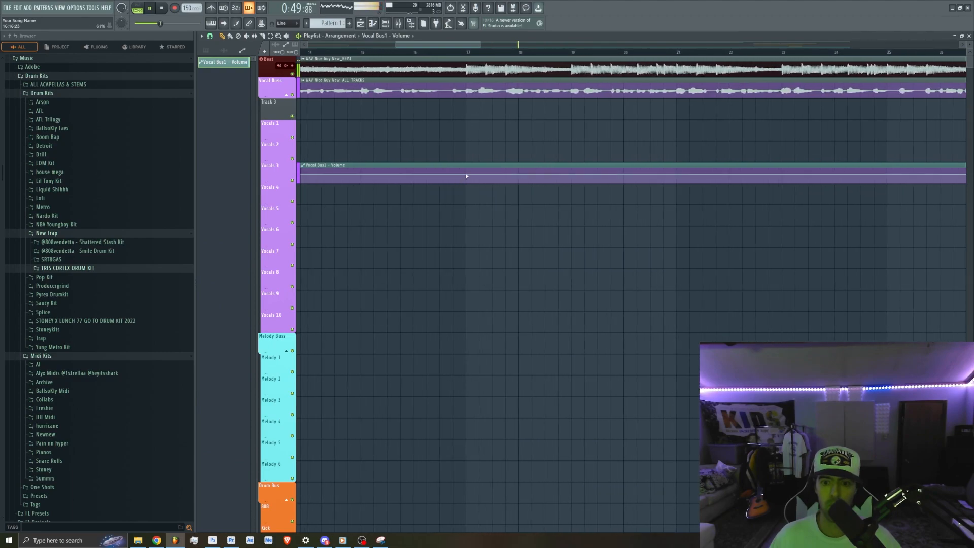
{"action": "left_click", "coordinate": [467, 177]}
{"action": "key", "text": "ctrl+z"}
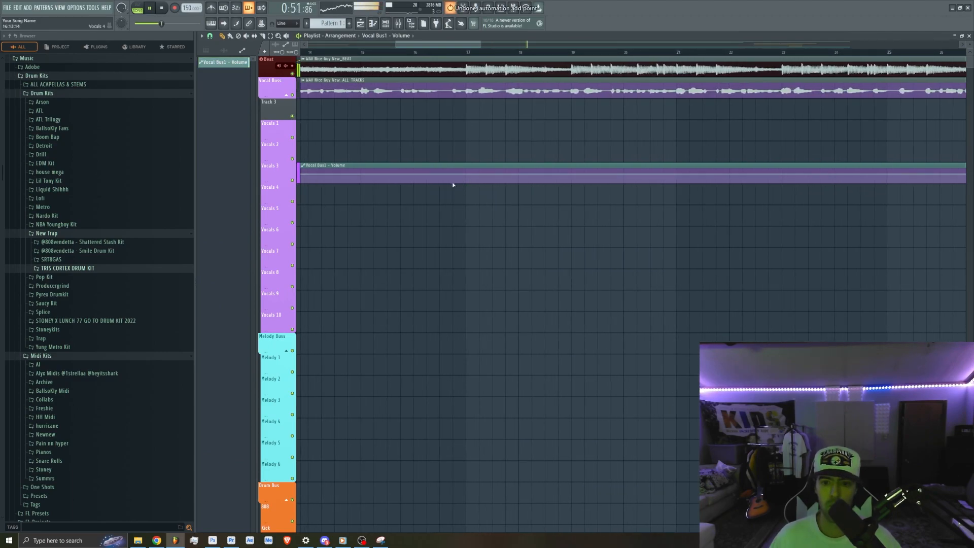
{"action": "scroll", "coordinate": [454, 179], "scroll_direction": "up", "scroll_amount": 2}
{"action": "right_click", "coordinate": [454, 176]}
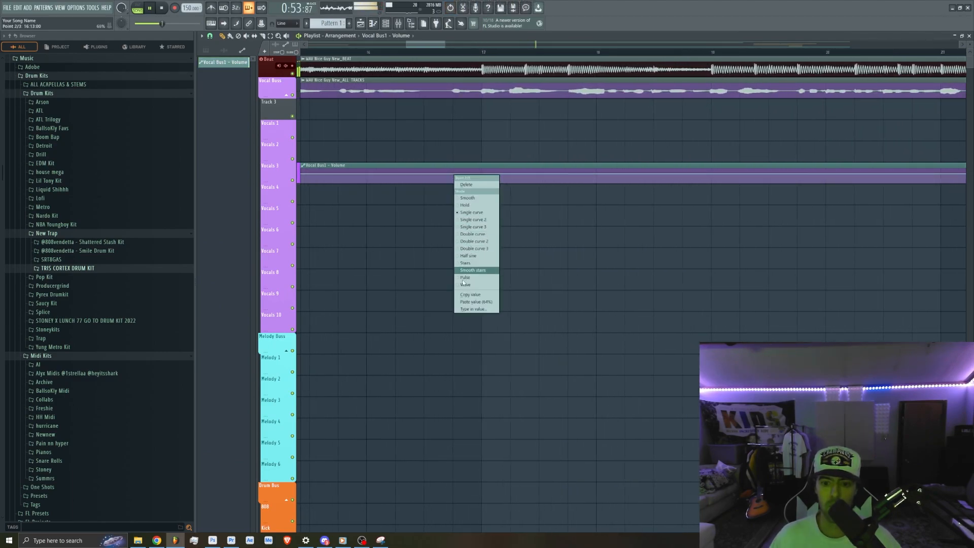
{"action": "left_click", "coordinate": [465, 302]}
Move the new automation point slightly earlier before bar 17 and paste the copied 64% value onto it again.
{"action": "scroll", "coordinate": [454, 176], "scroll_direction": "up", "scroll_amount": 2}
{"action": "left_click_drag", "start_coordinate": [454, 175], "coordinate": [444, 175]}
{"action": "right_click", "coordinate": [444, 176]}
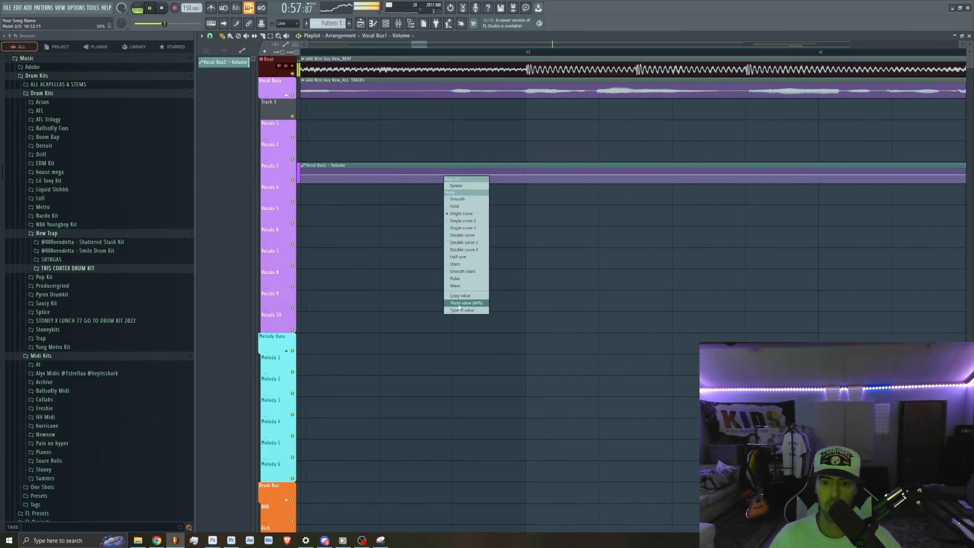
{"action": "left_click", "coordinate": [464, 285]}
{"action": "scroll", "coordinate": [427, 252], "scroll_direction": "down", "scroll_amount": 2}
{"action": "scroll", "coordinate": [420, 244], "scroll_direction": "down", "scroll_amount": 4}
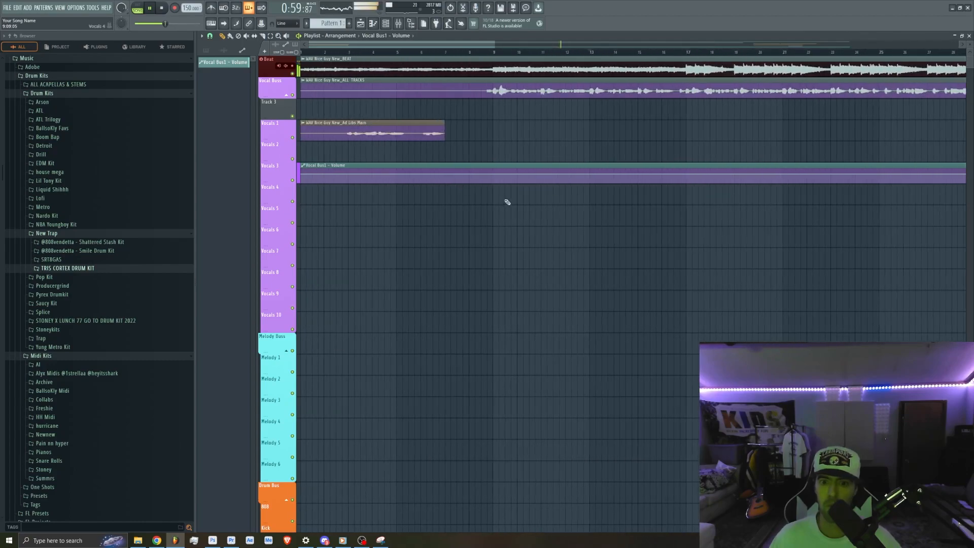
{"action": "scroll", "coordinate": [661, 200], "scroll_direction": "up", "scroll_amount": 4}
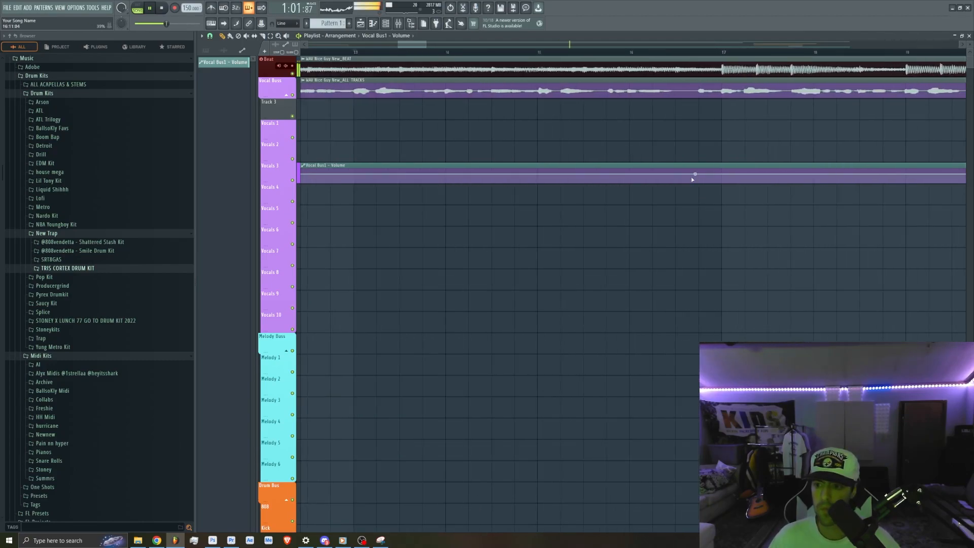
Add another Vocal Bus1 volume automation point just ahead of the one before bar 17 and set its value to 57%.
{"action": "right_click", "coordinate": [647, 174]}
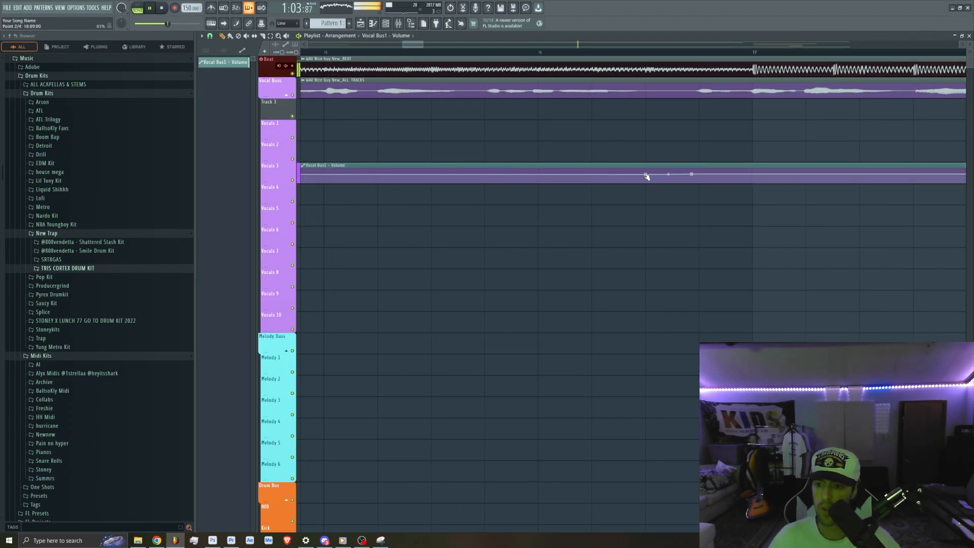
{"action": "right_click", "coordinate": [646, 174]}
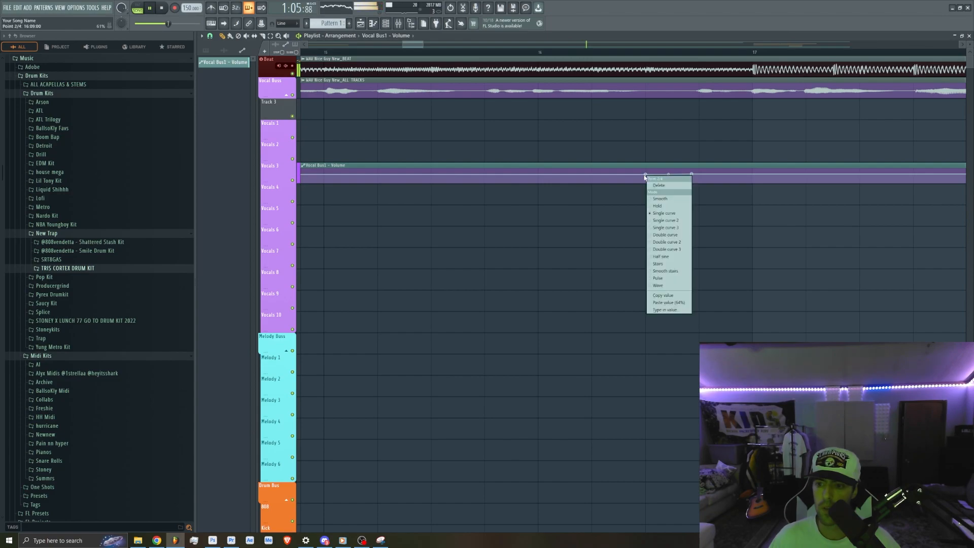
{"action": "left_click", "coordinate": [672, 310]}
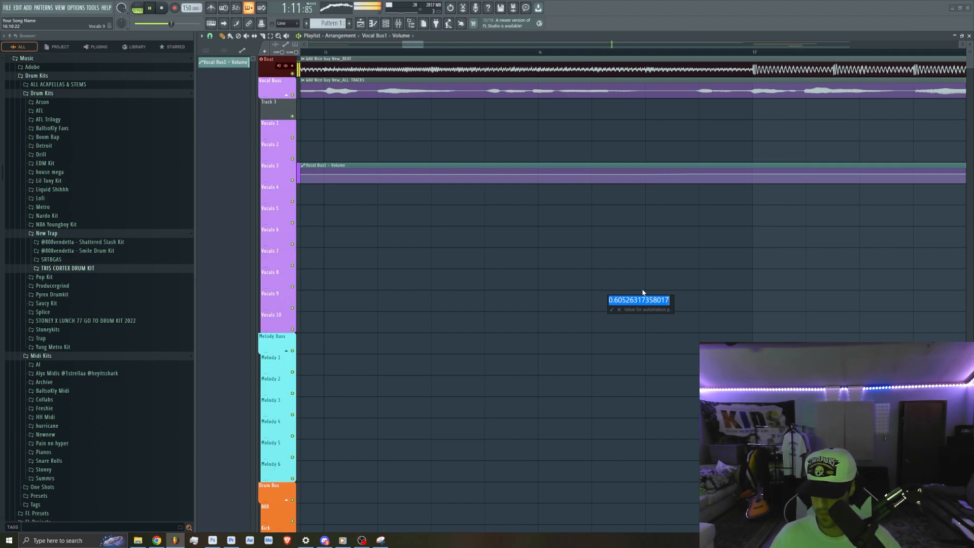
{"action": "type", "text": ".2"}
{"action": "key", "text": "Return"}
{"action": "scroll", "coordinate": [599, 217], "scroll_direction": "down", "scroll_amount": 3}
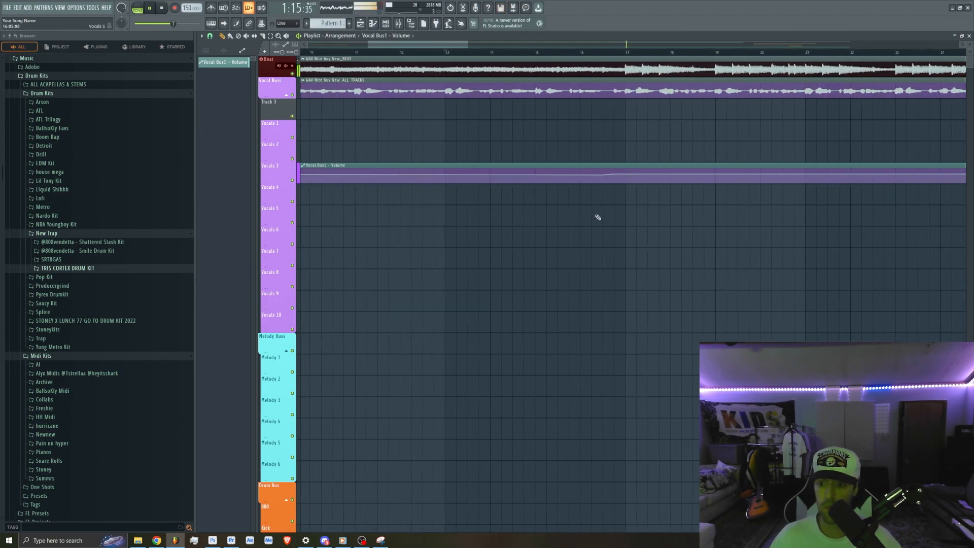
Copy the lowered point's value and paste the 57% onto the starting point of the Vocal Bus1 volume clip.
{"action": "right_click", "coordinate": [603, 174]}
{"action": "left_click", "coordinate": [626, 298]}
{"action": "scroll", "coordinate": [379, 217], "scroll_direction": "down", "scroll_amount": 4}
{"action": "scroll", "coordinate": [379, 217], "scroll_direction": "down", "scroll_amount": 2}
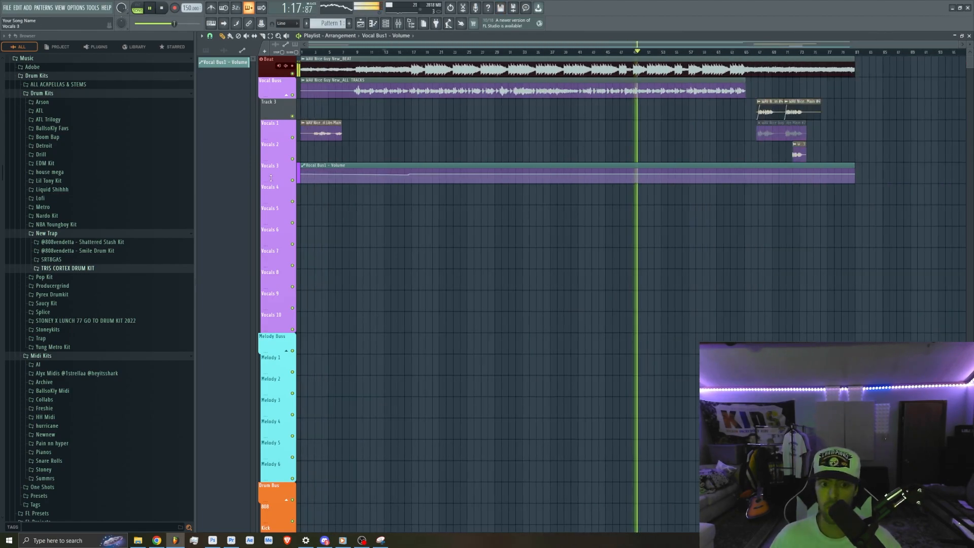
{"action": "right_click", "coordinate": [303, 175]}
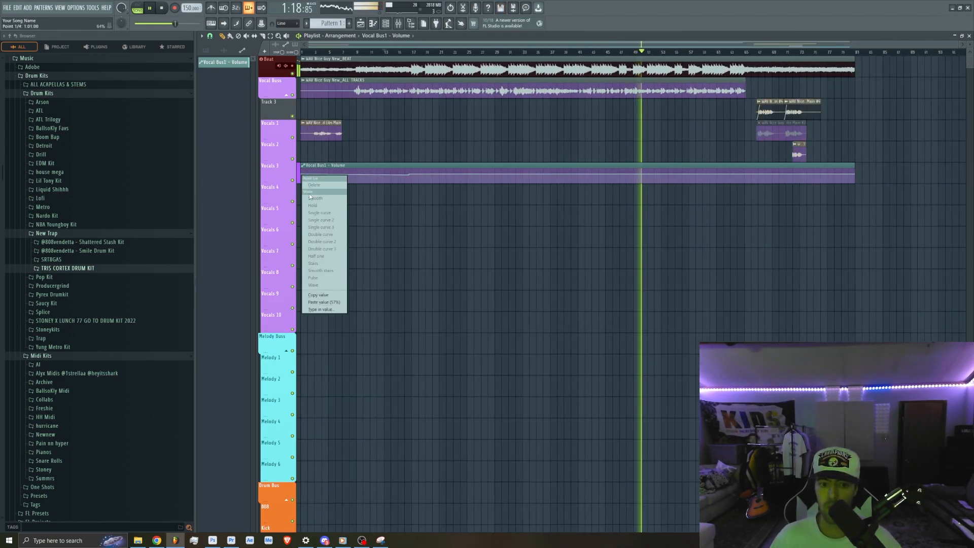
{"action": "left_click", "coordinate": [323, 302]}
{"action": "scroll", "coordinate": [385, 240], "scroll_direction": "up", "scroll_amount": 3}
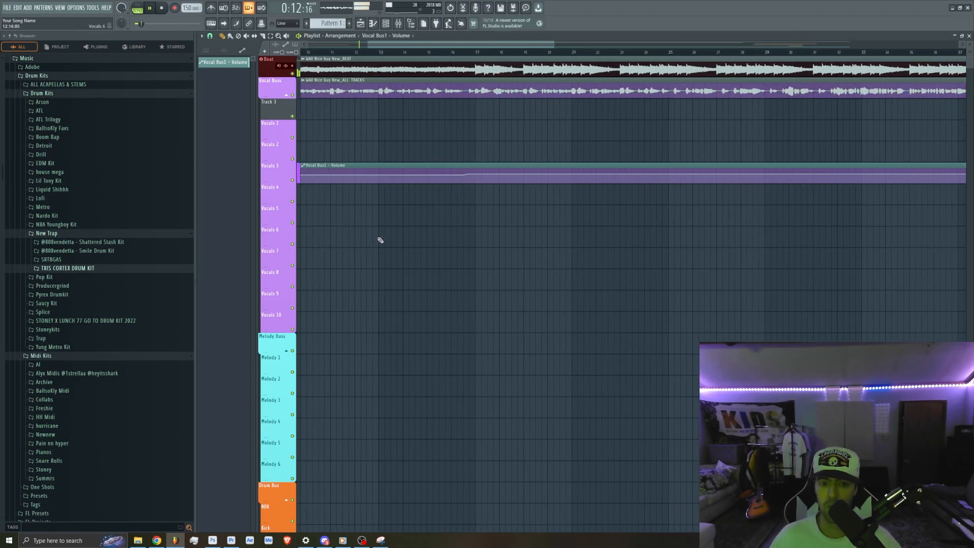
Play the arrangement from about bar 15 to hear the vocal volume change as the beat comes in.
{"action": "scroll", "coordinate": [382, 241], "scroll_direction": "down", "scroll_amount": 3}
{"action": "scroll", "coordinate": [350, 217], "scroll_direction": "up", "scroll_amount": 2}
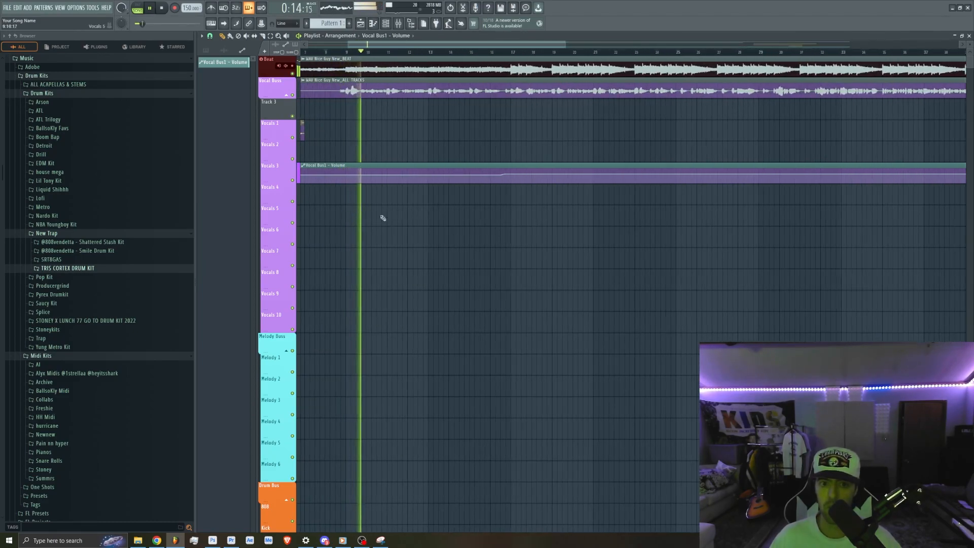
{"action": "scroll", "coordinate": [459, 209], "scroll_direction": "up", "scroll_amount": 1}
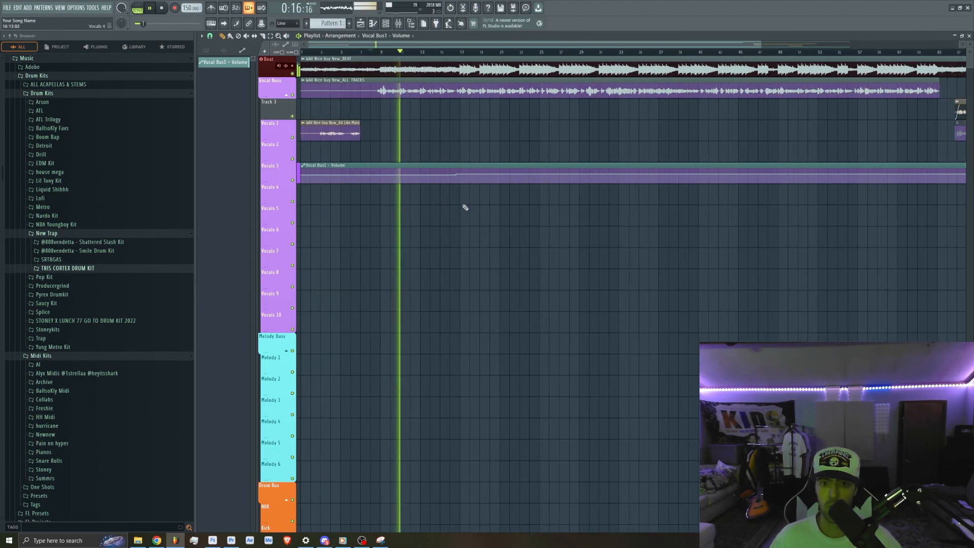
{"action": "left_click", "coordinate": [444, 53]}
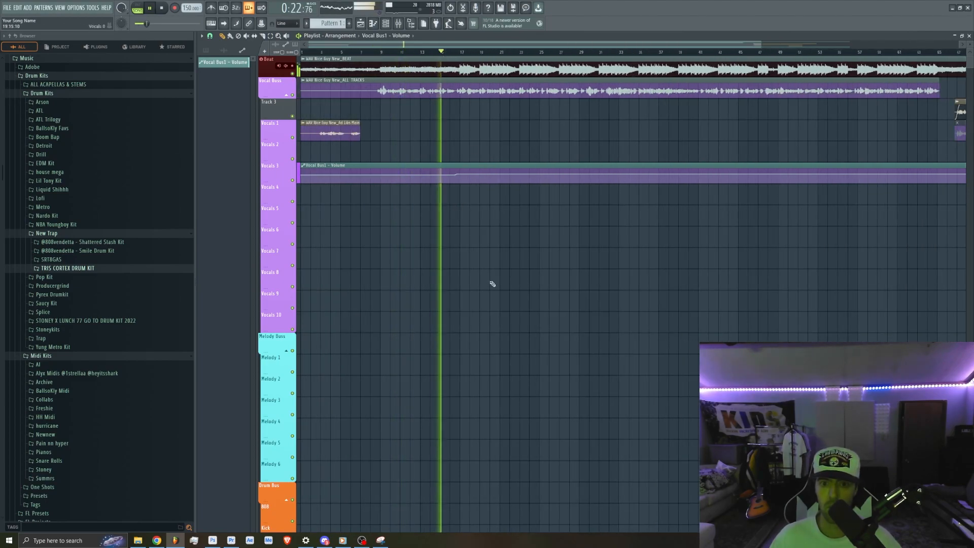
{"action": "scroll", "coordinate": [476, 242], "scroll_direction": "up", "scroll_amount": 3}
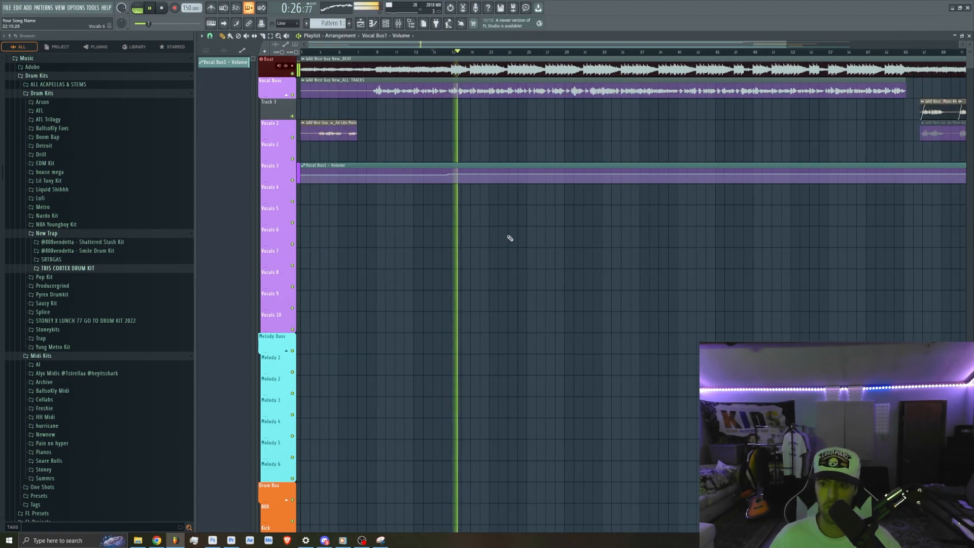
{"action": "scroll", "coordinate": [509, 238], "scroll_direction": "down", "scroll_amount": 5}
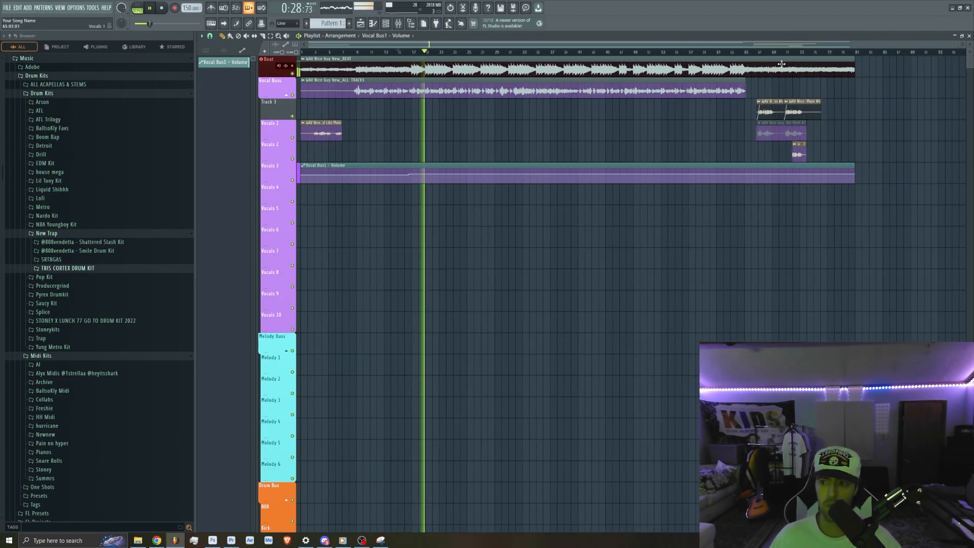
Play the outro from just before the ad-lib clips and examine them in the playlist.
{"action": "left_click", "coordinate": [755, 52]}
{"action": "scroll", "coordinate": [780, 260], "scroll_direction": "up", "scroll_amount": 4}
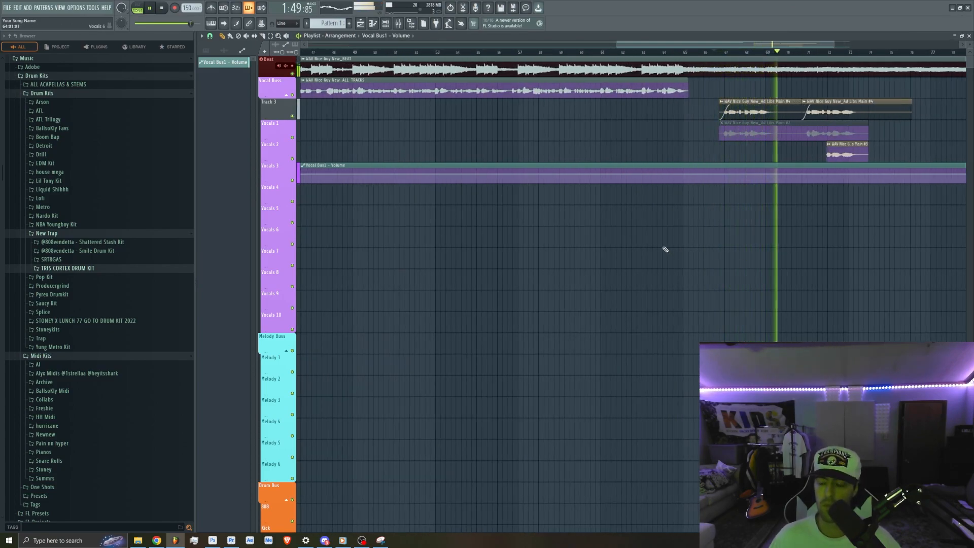
{"action": "scroll", "coordinate": [804, 211], "scroll_direction": "up", "scroll_amount": 2}
{"action": "scroll", "coordinate": [802, 223], "scroll_direction": "down", "scroll_amount": 3}
{"action": "scroll", "coordinate": [798, 238], "scroll_direction": "down", "scroll_amount": 2}
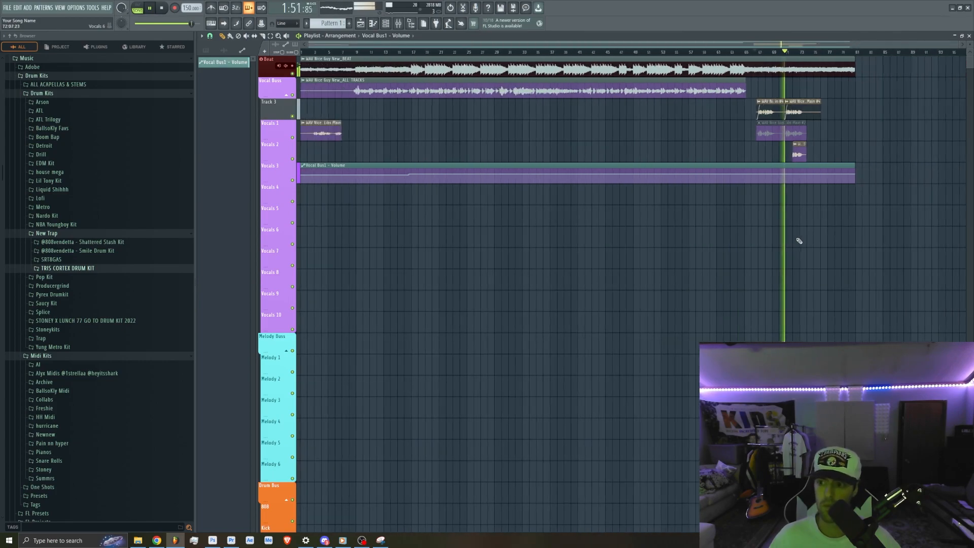
Slice the first outro ad-lib clip on Track 3 just before bar 68.
{"action": "scroll", "coordinate": [790, 245], "scroll_direction": "up", "scroll_amount": 1}
{"action": "scroll", "coordinate": [789, 245], "scroll_direction": "up", "scroll_amount": 5}
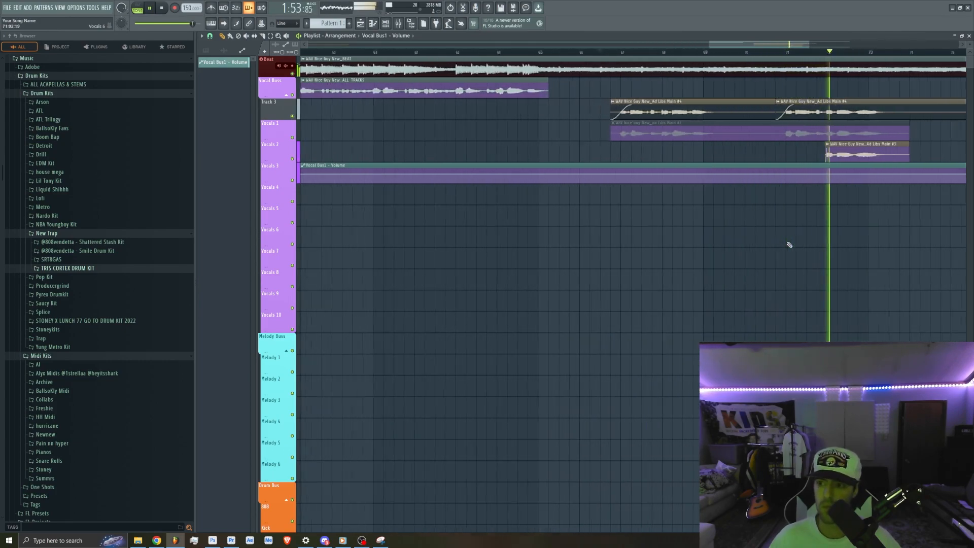
{"action": "scroll", "coordinate": [621, 117], "scroll_direction": "down", "scroll_amount": 3}
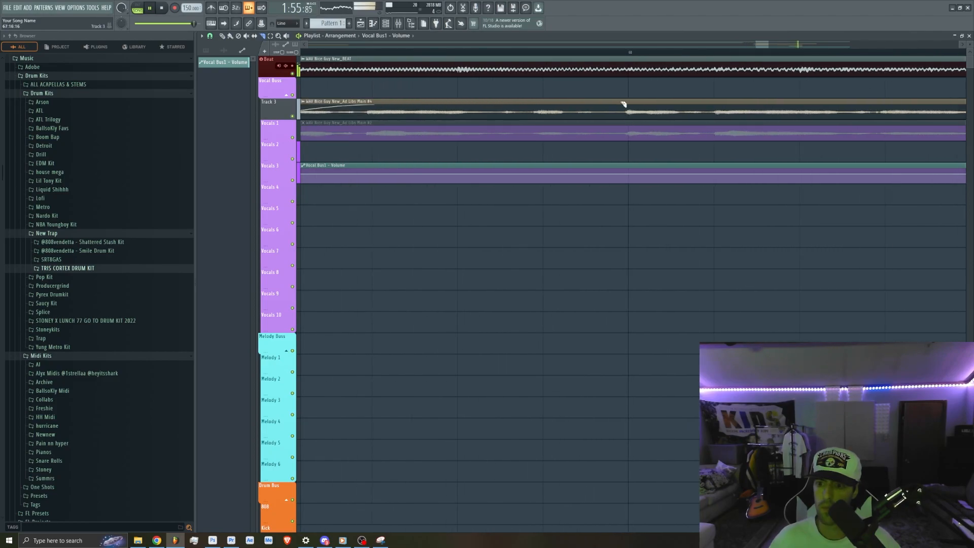
{"action": "scroll", "coordinate": [628, 153], "scroll_direction": "up", "scroll_amount": 2}
{"action": "scroll", "coordinate": [628, 156], "scroll_direction": "down", "scroll_amount": 2}
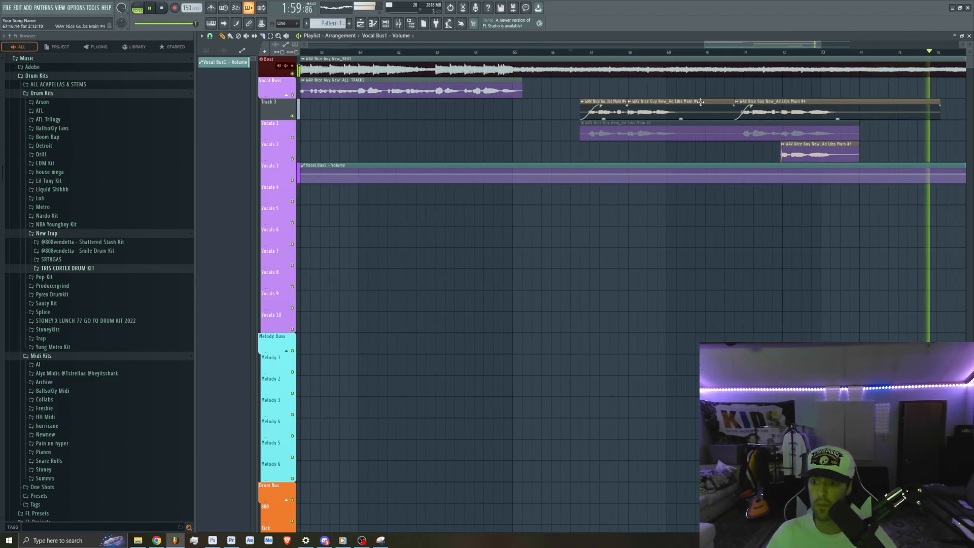
Shorten the second slice of the ad-lib to about one and a half bars, place a copy below it on Vocals 2, and stop playback.
{"action": "left_click_drag", "start_coordinate": [735, 103], "coordinate": [687, 103]}
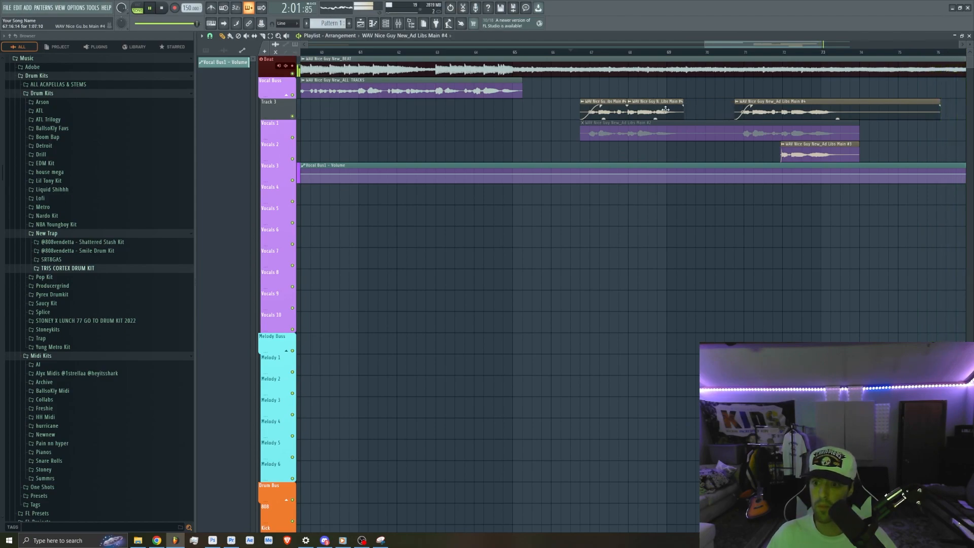
{"action": "left_click", "coordinate": [631, 148]}
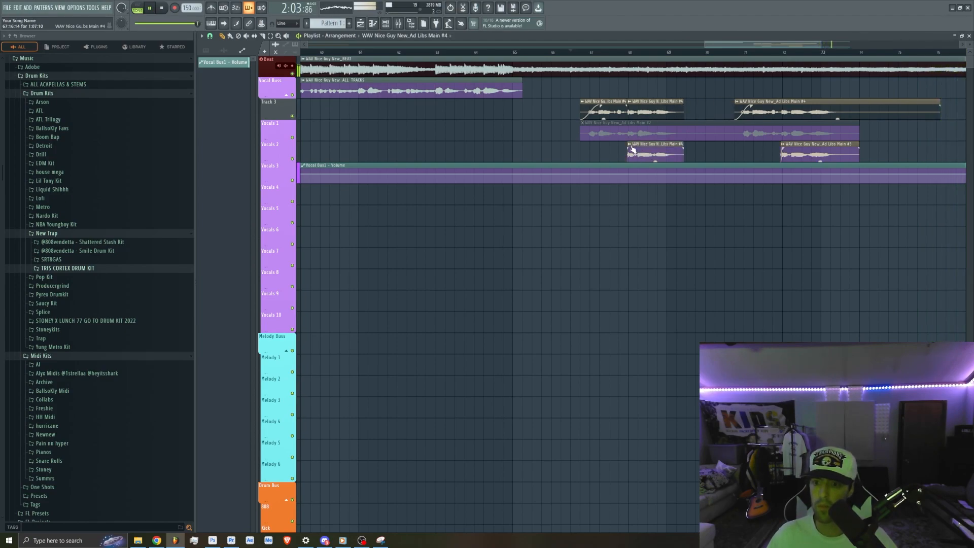
{"action": "key", "text": "space"}
{"action": "scroll", "coordinate": [424, 268], "scroll_direction": "down", "scroll_amount": 5}
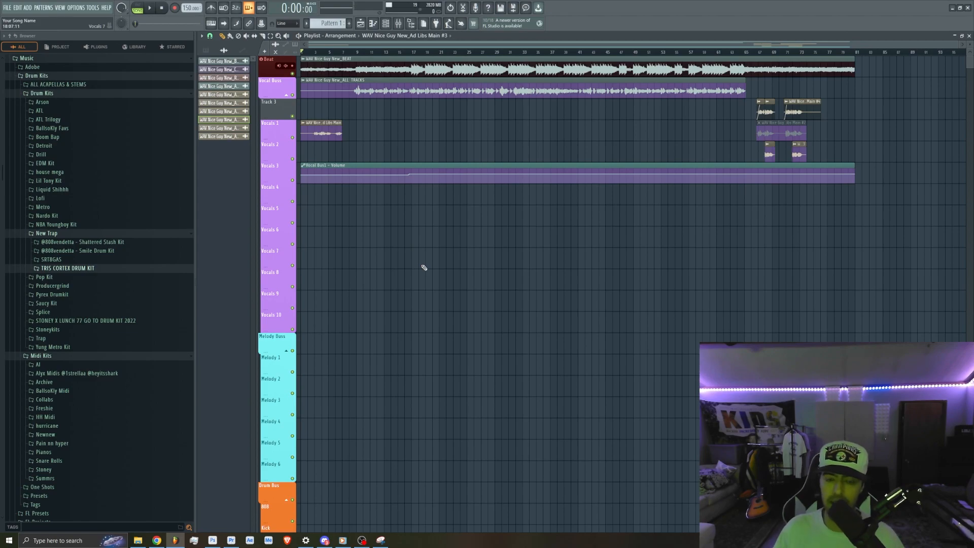
Show the mixer and select the Master track.
{"action": "left_click", "coordinate": [399, 24]}
{"action": "left_click", "coordinate": [235, 274]}
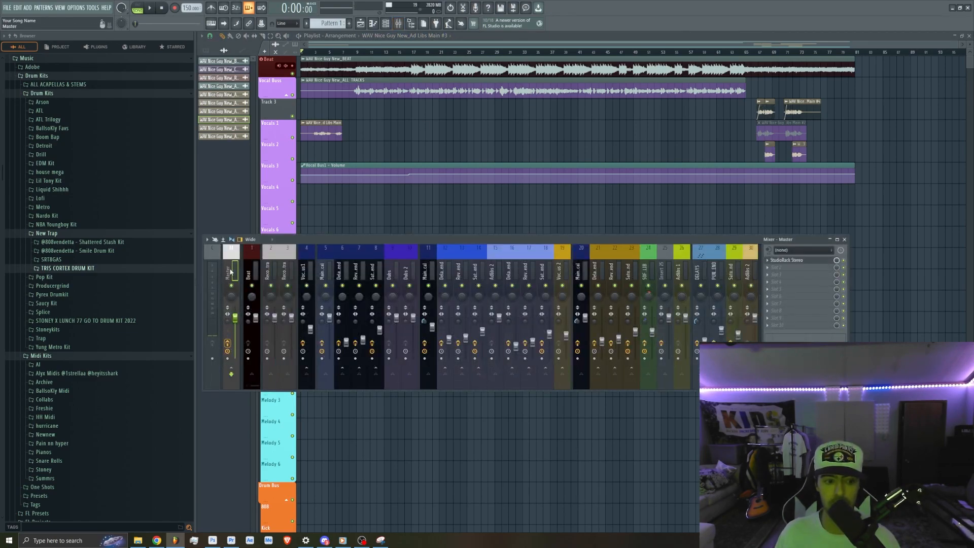